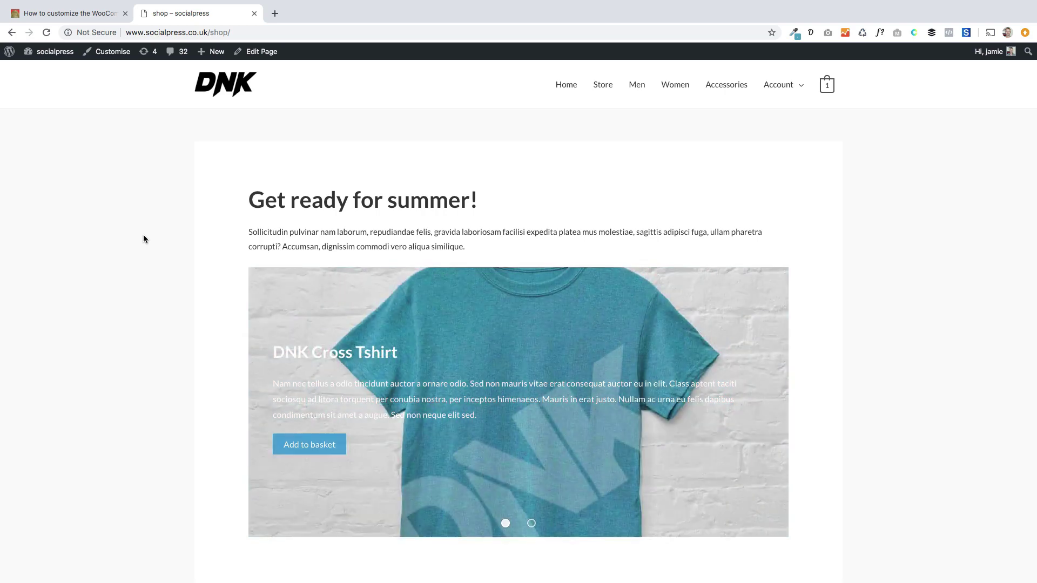
# Scroll through the live shop page down to the Faq section to review it
pyautogui.scroll(-3, 145, 238)
pyautogui.scroll(-1, 145, 238)
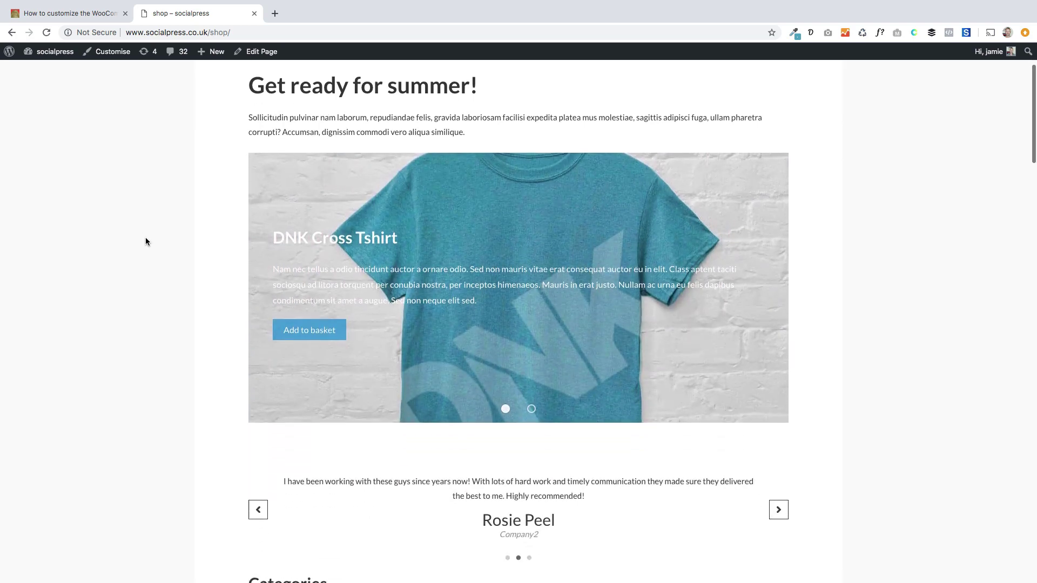
pyautogui.scroll(2, 145, 238)
pyautogui.scroll(-3, 145, 238)
pyautogui.scroll(-2, 144, 238)
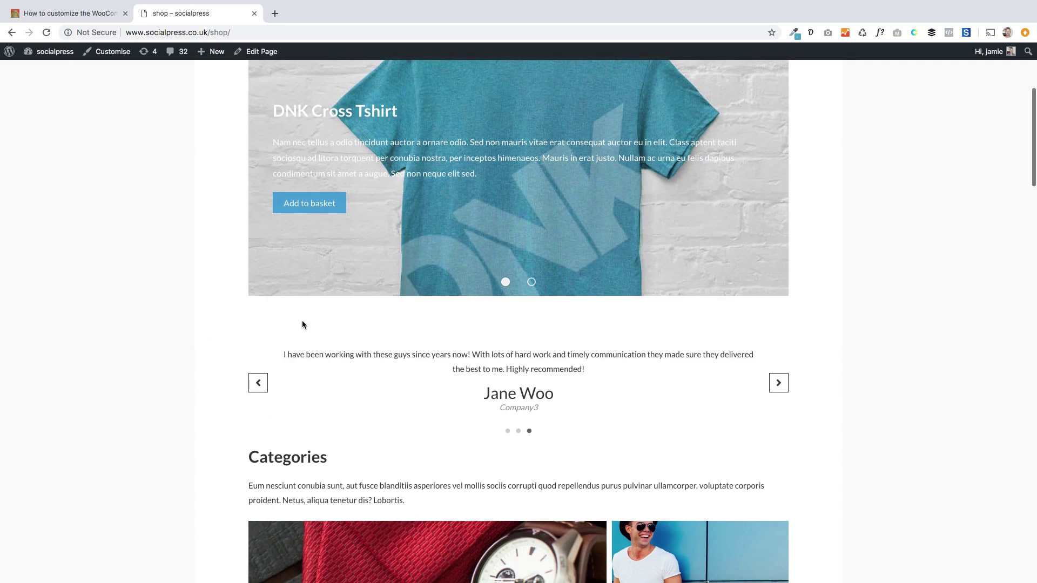
pyautogui.scroll(3, 378, 351)
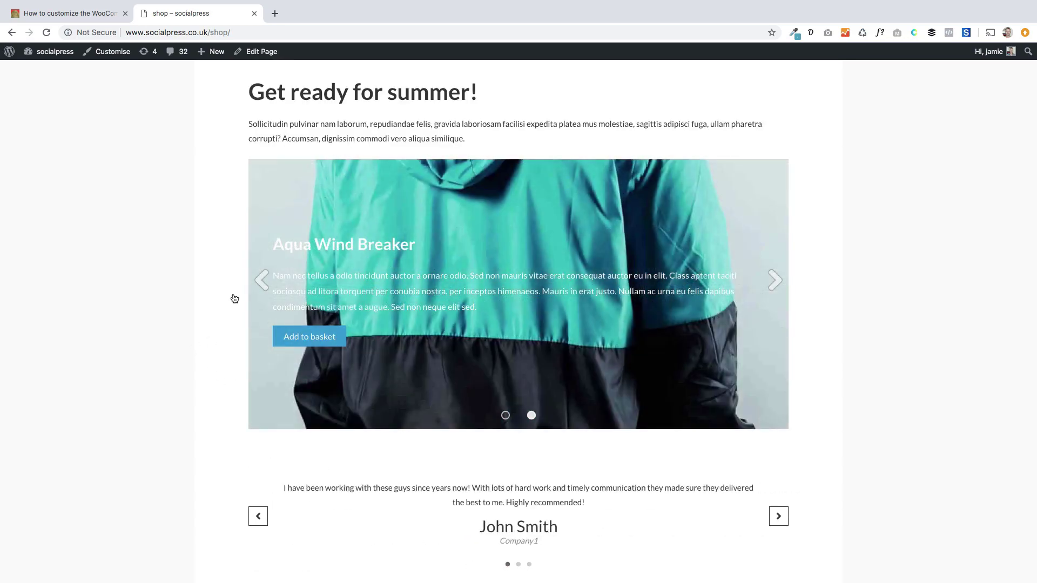
pyautogui.scroll(-5, 233, 299)
pyautogui.scroll(-2, 352, 268)
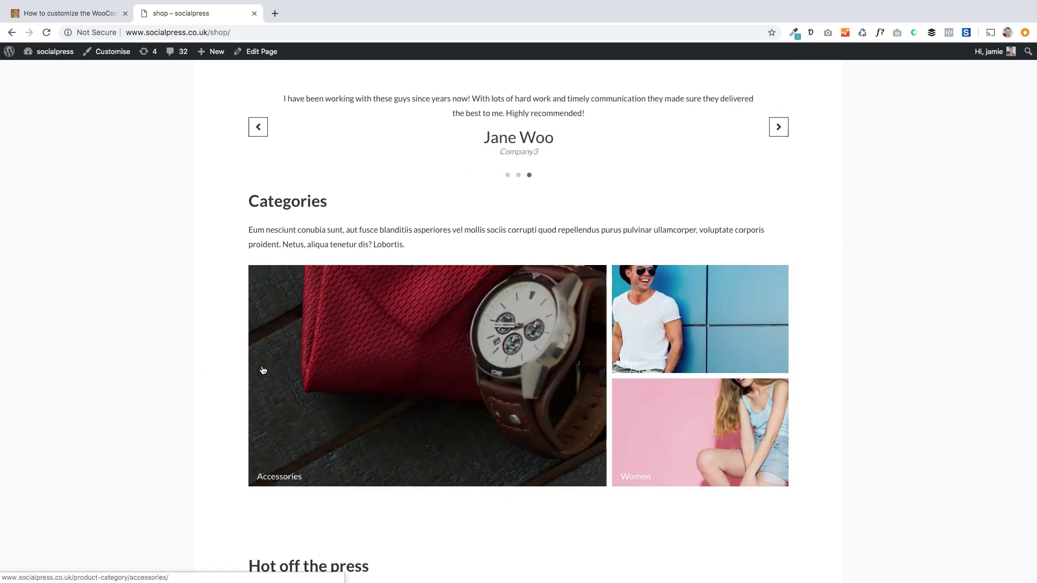
pyautogui.scroll(-10, 263, 370)
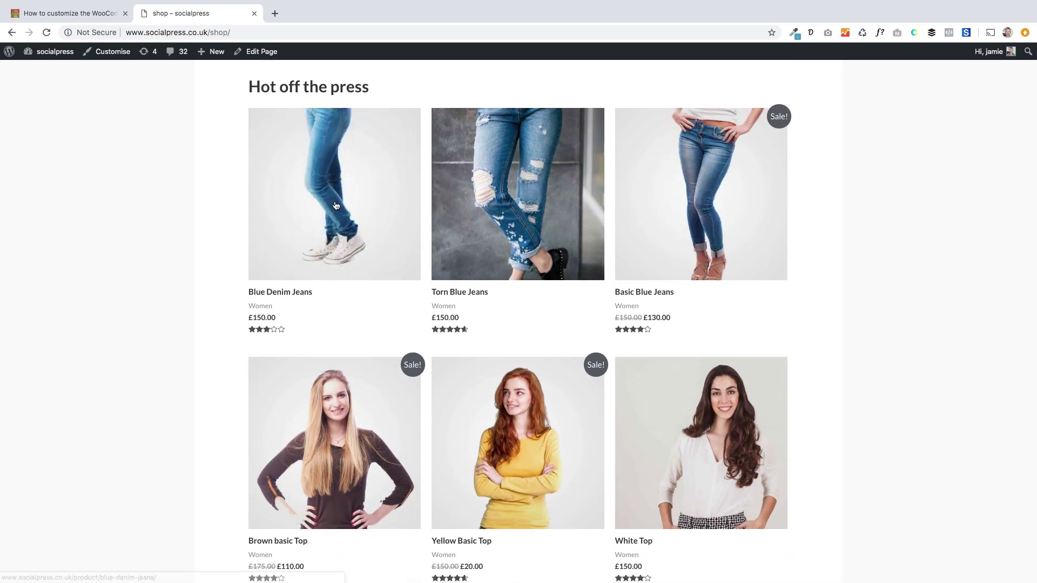
pyautogui.scroll(-5, 297, 345)
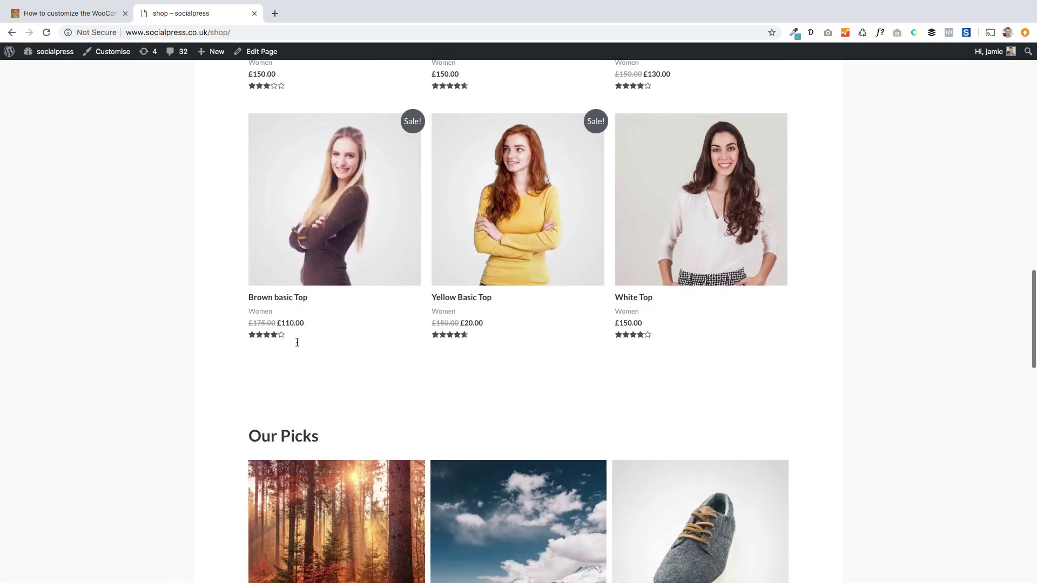
pyautogui.scroll(1, 297, 343)
pyautogui.scroll(-4, 302, 303)
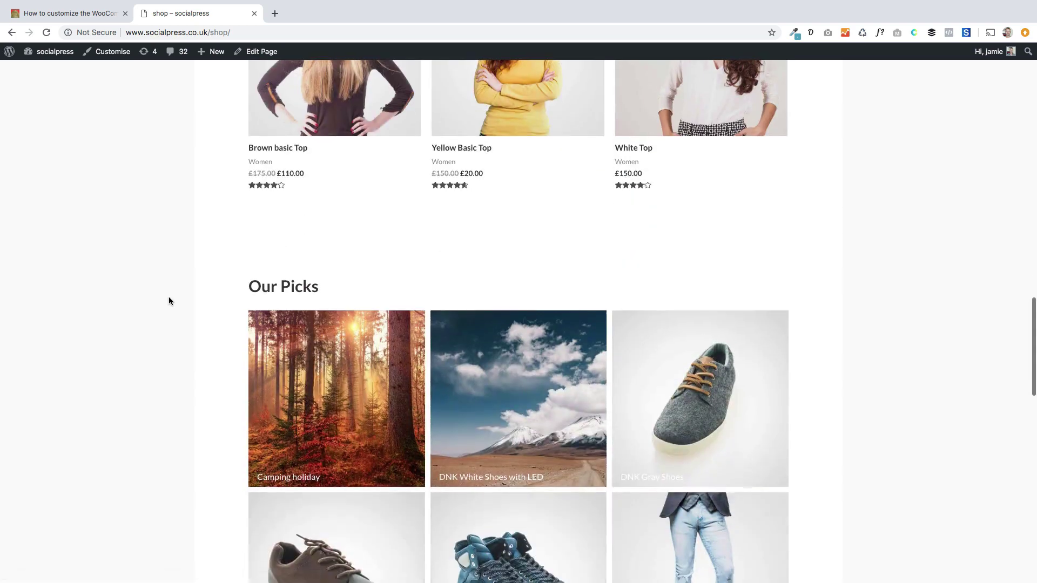
pyautogui.scroll(-3, 169, 301)
pyautogui.scroll(-1, 259, 216)
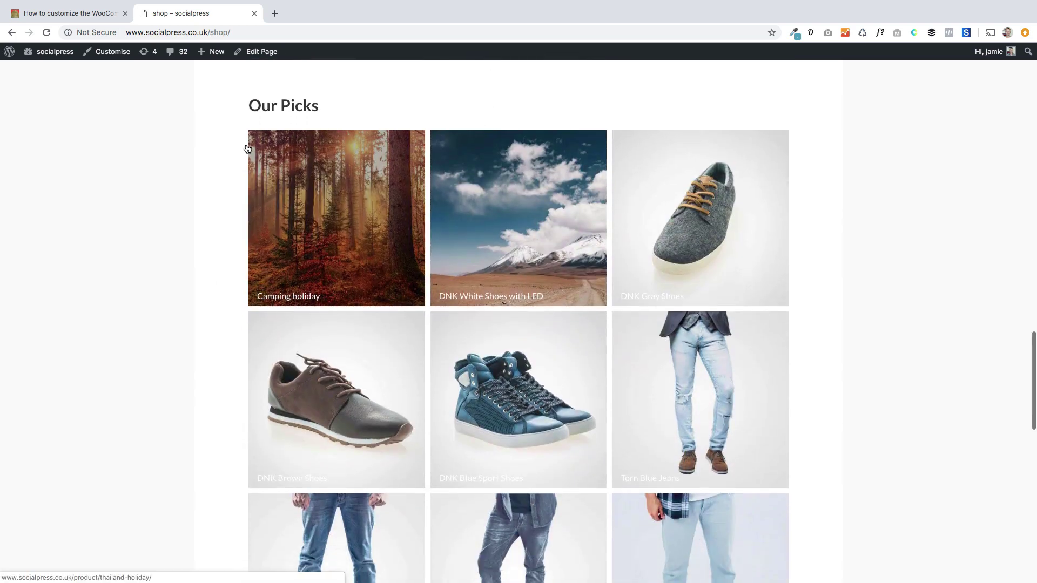
pyautogui.scroll(-1, 614, 387)
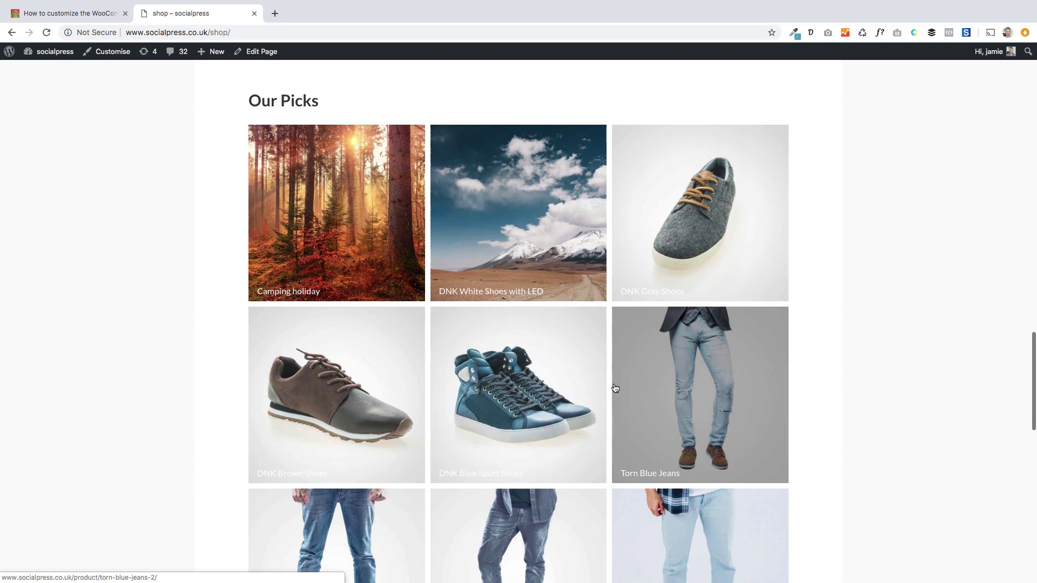
pyautogui.scroll(-4, 594, 378)
pyautogui.scroll(3, 421, 238)
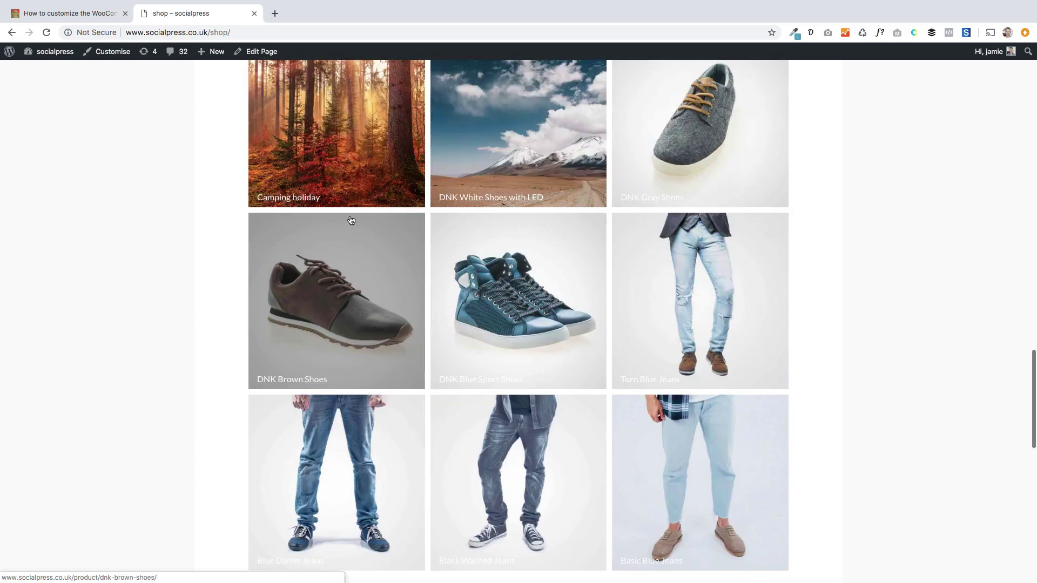
pyautogui.scroll(-8, 319, 276)
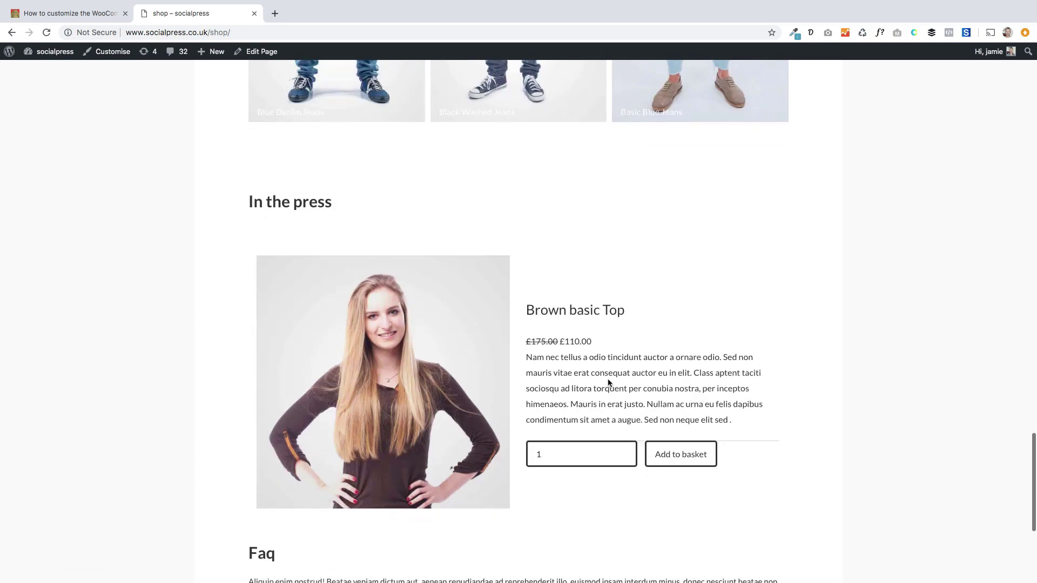
pyautogui.scroll(-2, 452, 324)
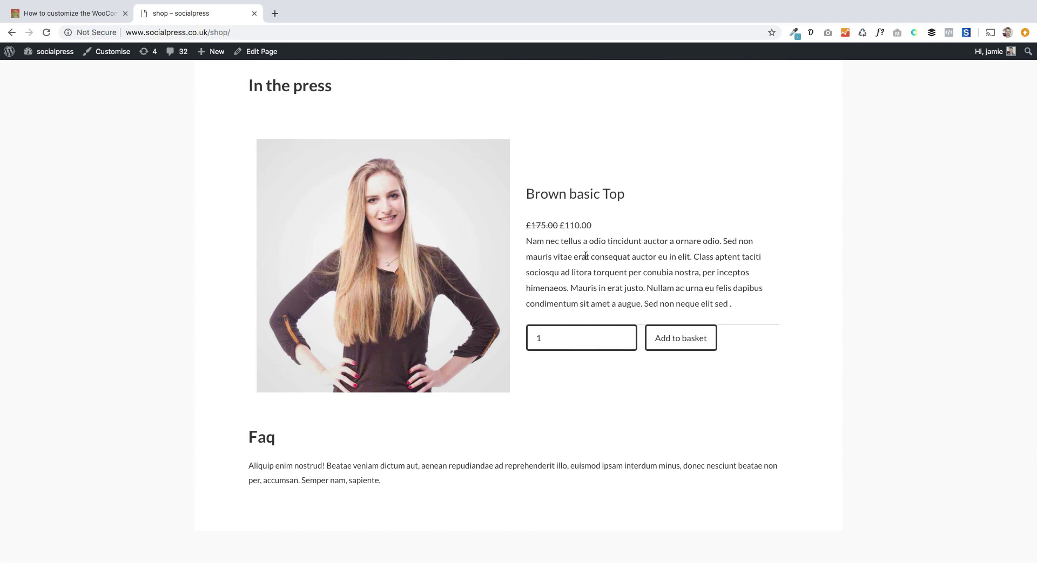
pyautogui.moveTo(451, 280)
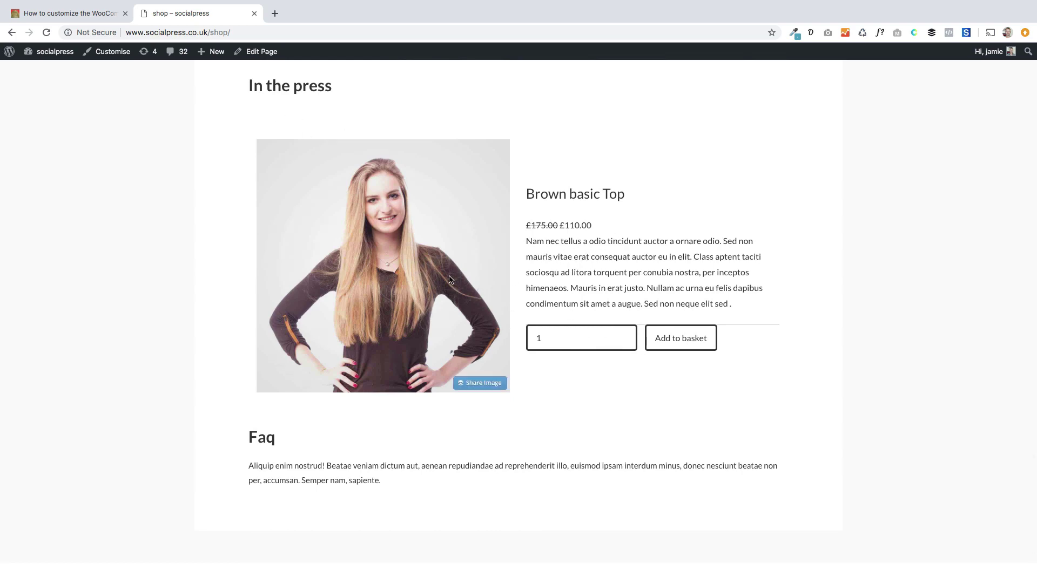
pyautogui.scroll(-3, 413, 287)
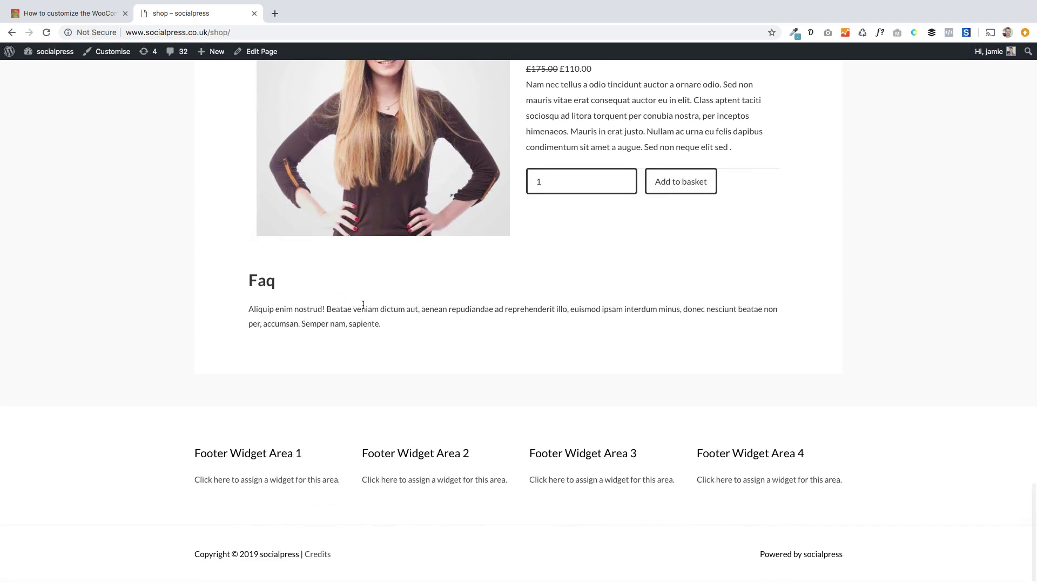
# Clear the stray Faq text selection and open the shop page with Edit Page
pyautogui.moveTo(361, 309); pyautogui.dragTo(416, 327)
pyautogui.click(417, 330)
pyautogui.scroll(15, 267, 184)
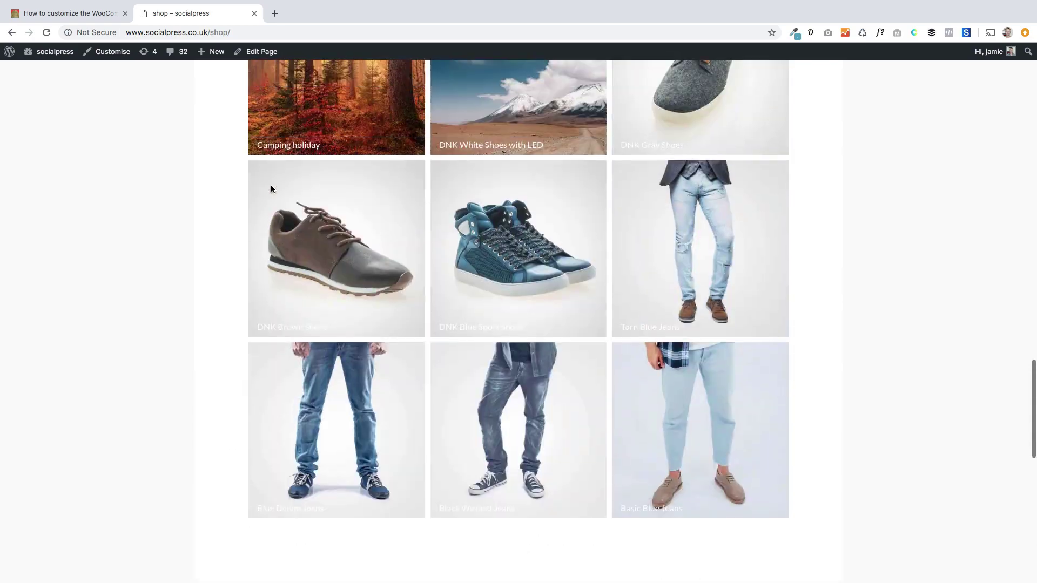
pyautogui.scroll(20, 273, 189)
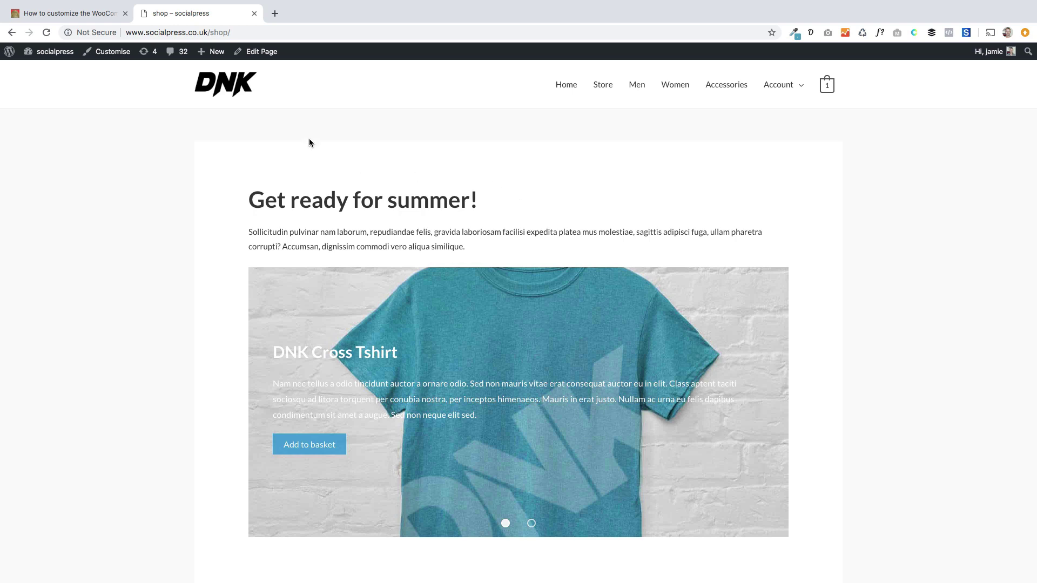
pyautogui.click(262, 52)
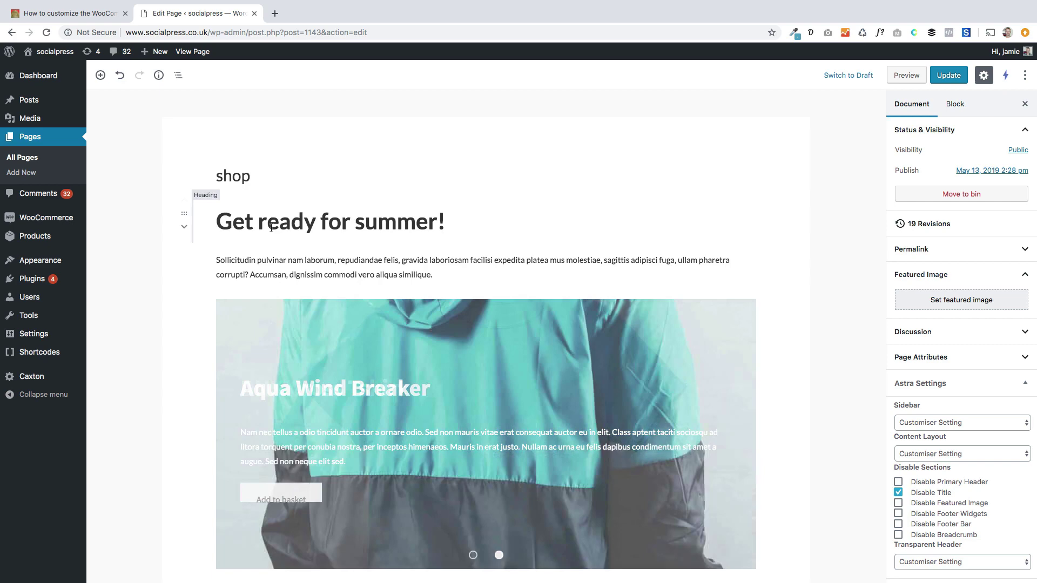
# Check the 'Get ready for summer!' heading and intro paragraph, then scroll to the Product Slider
pyautogui.click(271, 227)
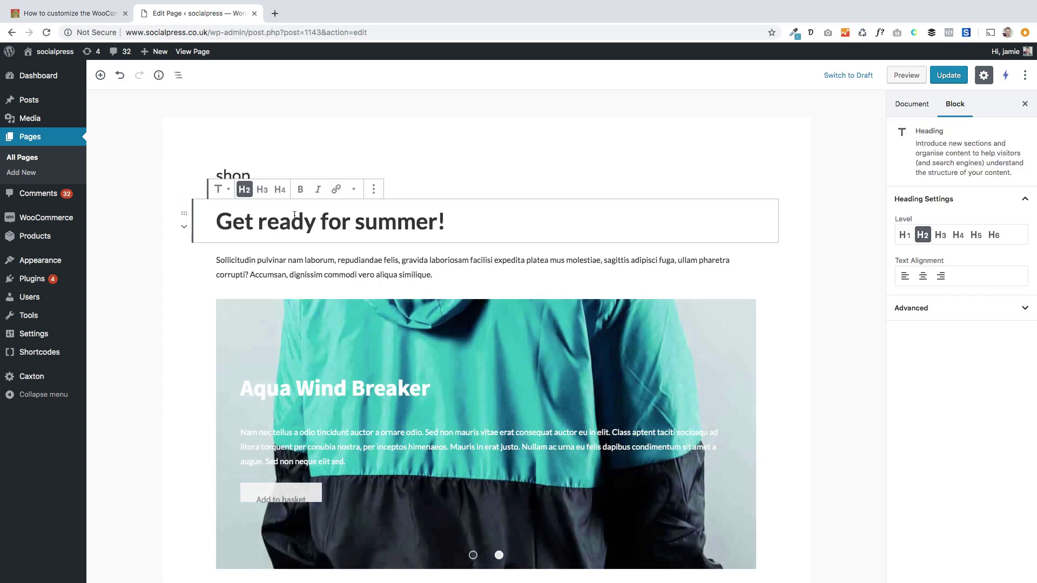
pyautogui.click(286, 264)
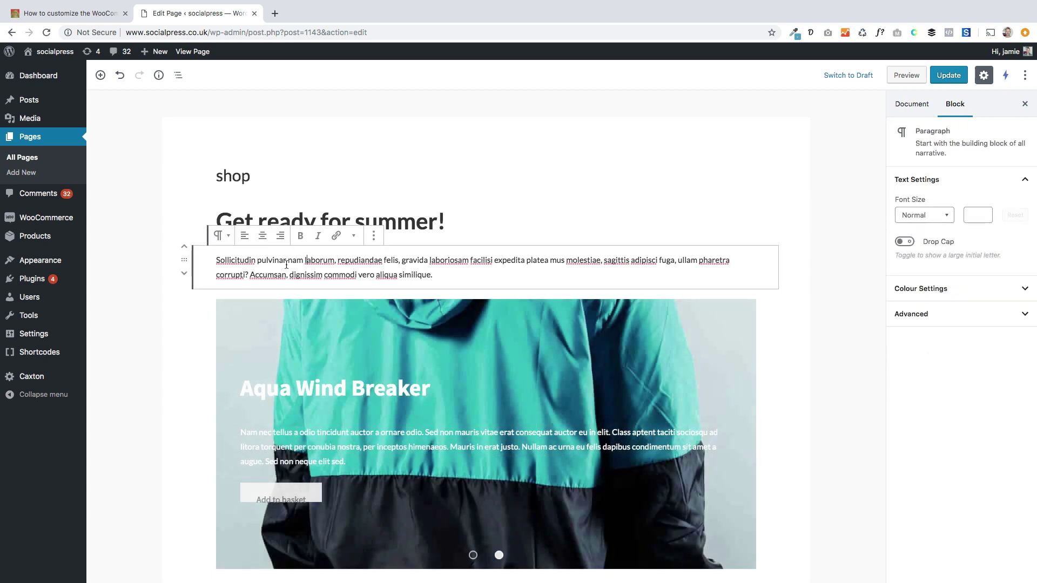
pyautogui.scroll(-1, 286, 264)
pyautogui.scroll(-3, 378, 270)
# Reduce the Product Slider height from 500 to 471, leaving Full width off
pyautogui.scroll(1, 378, 270)
pyautogui.click(480, 223)
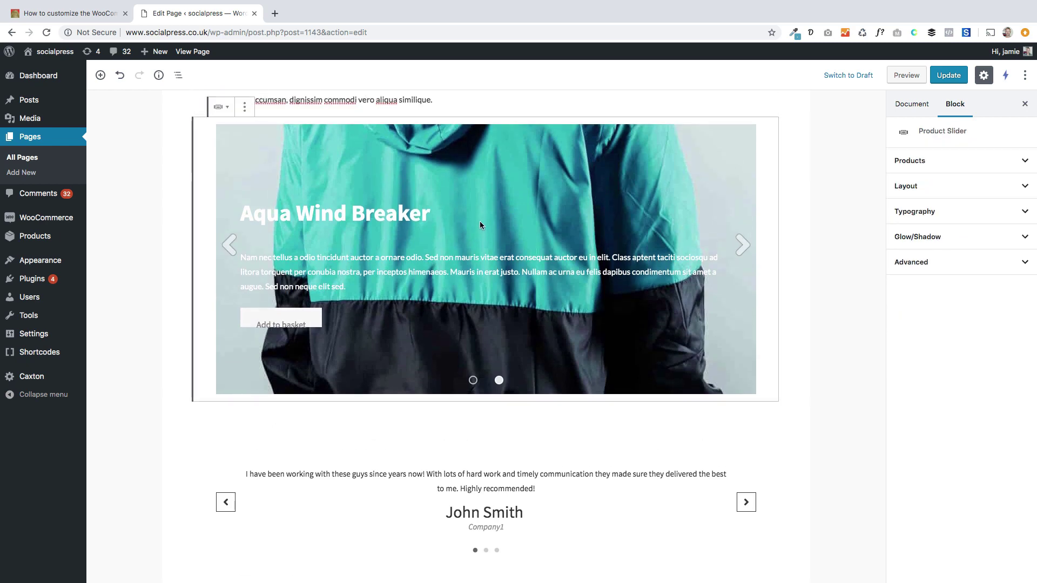
pyautogui.scroll(1, 569, 215)
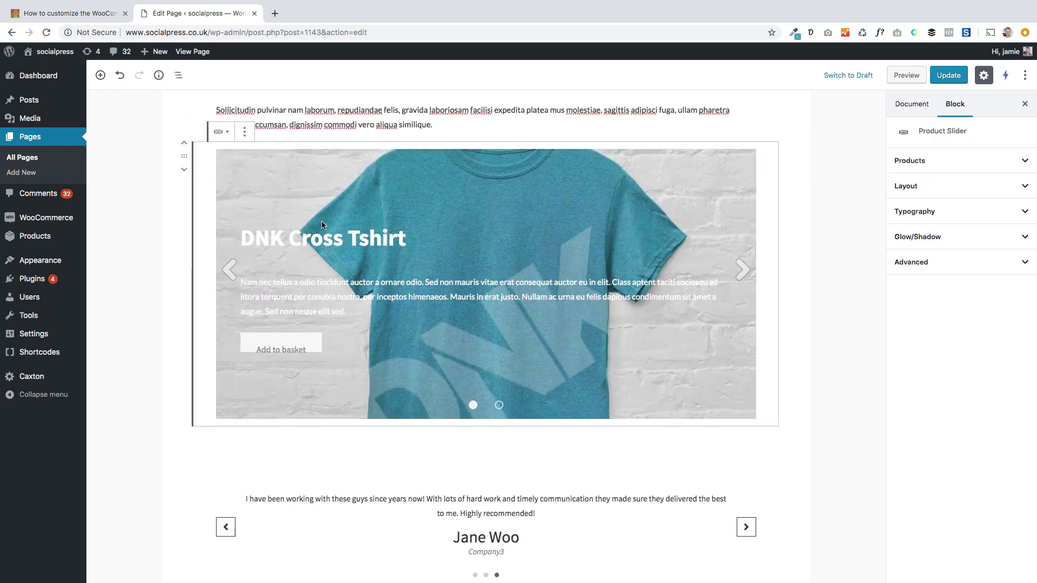
pyautogui.click(943, 188)
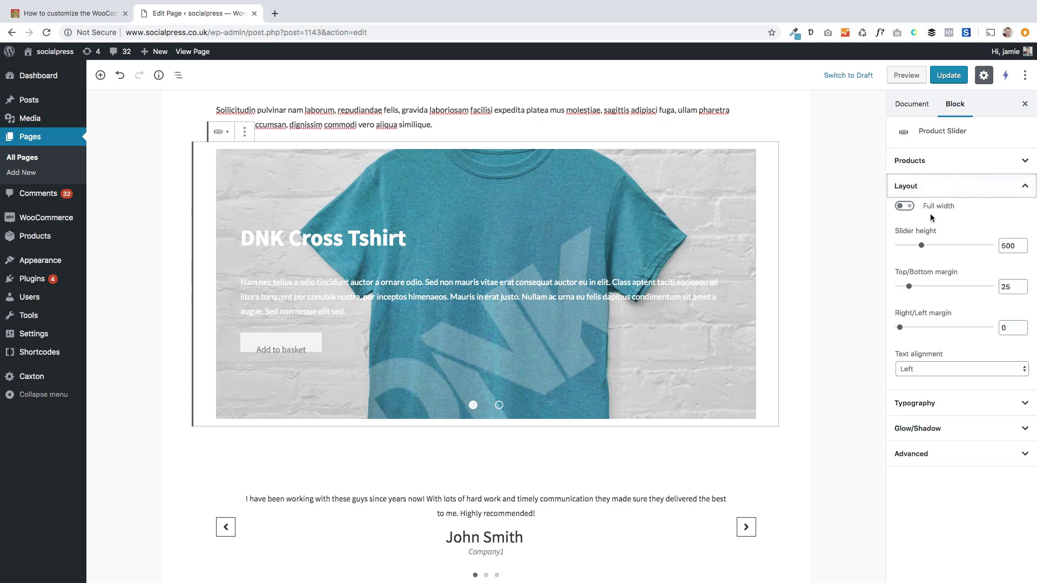
pyautogui.click(904, 206)
pyautogui.click(904, 206)
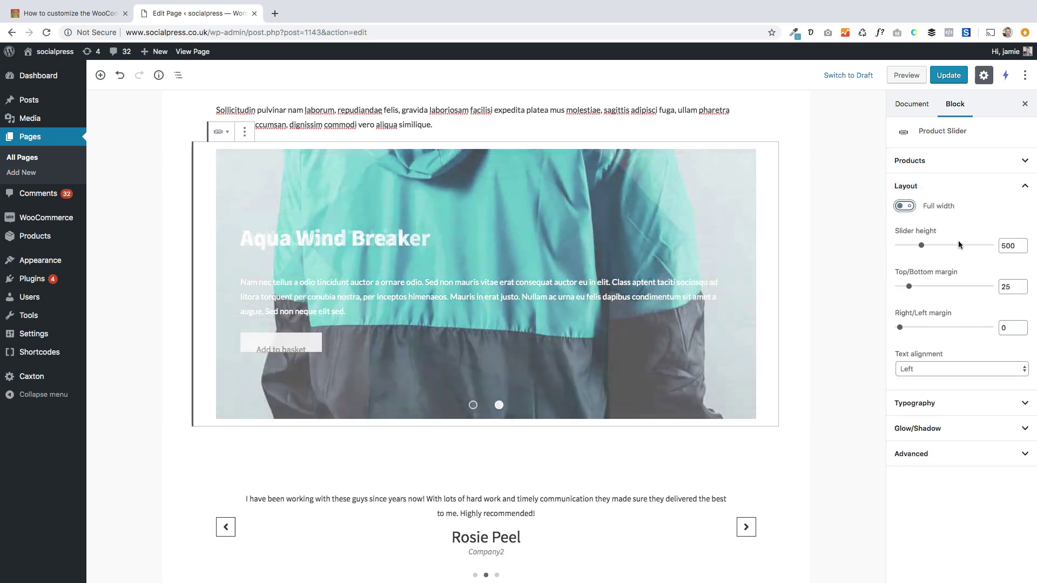
pyautogui.moveTo(921, 246); pyautogui.dragTo(918, 246)
# Show the list of products the slider can feature, then deselect the block
pyautogui.click(957, 165)
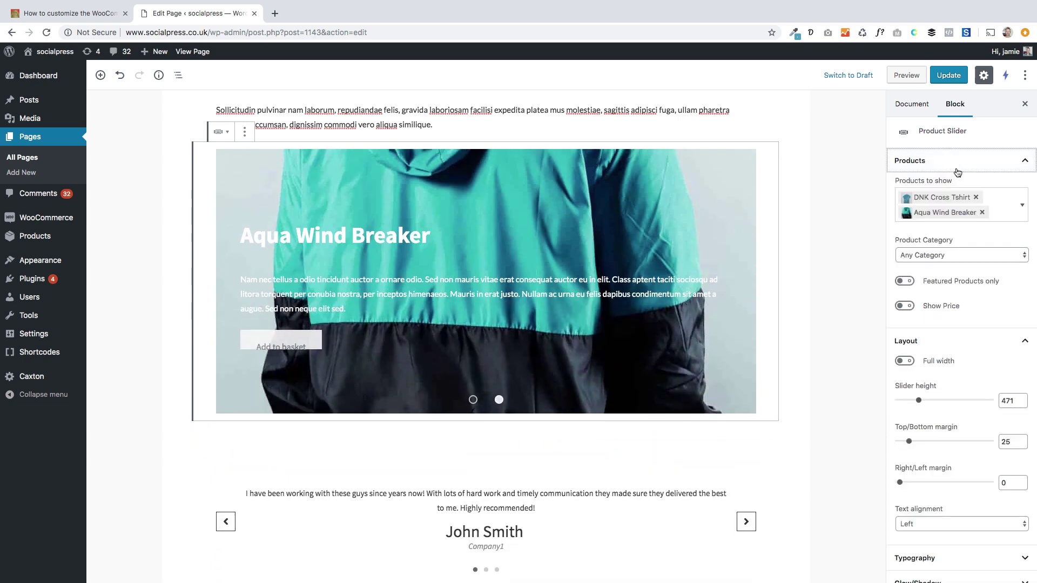
pyautogui.click(1012, 214)
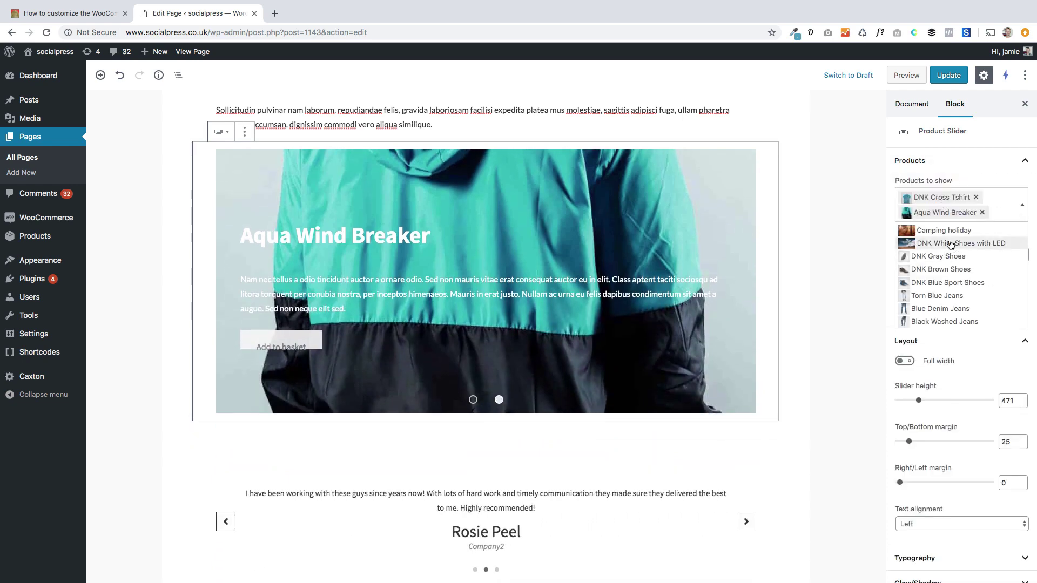
pyautogui.scroll(-10, 951, 294)
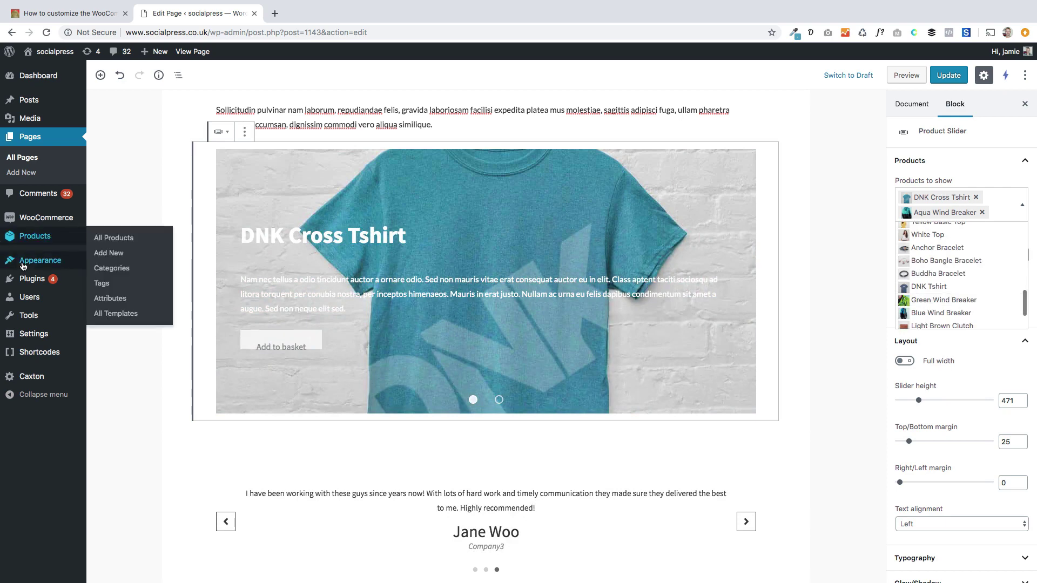
pyautogui.click(154, 198)
pyautogui.scroll(2, 190, 221)
pyautogui.scroll(-3, 194, 224)
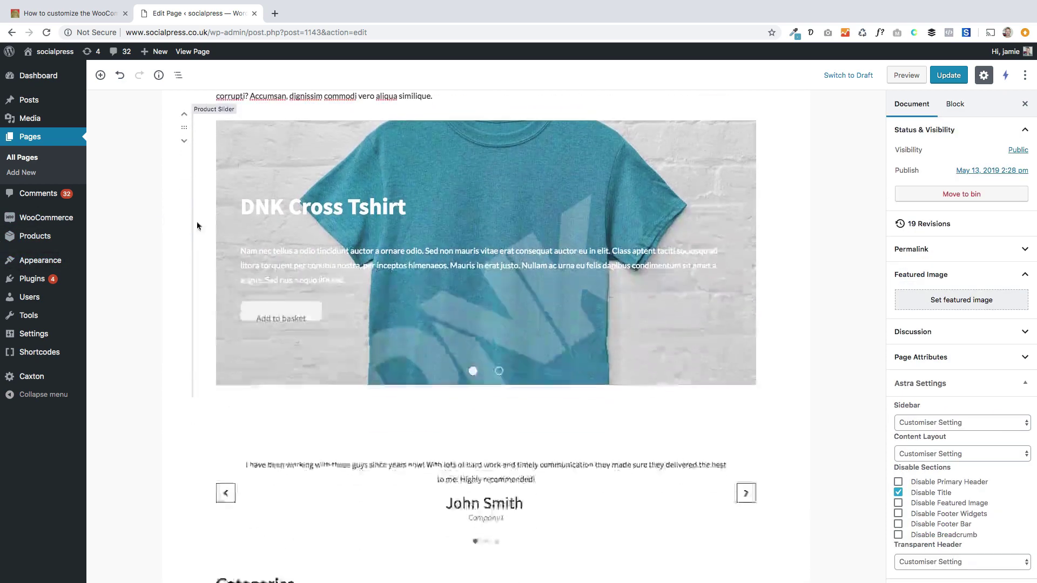
pyautogui.scroll(-2, 198, 226)
pyautogui.click(544, 400)
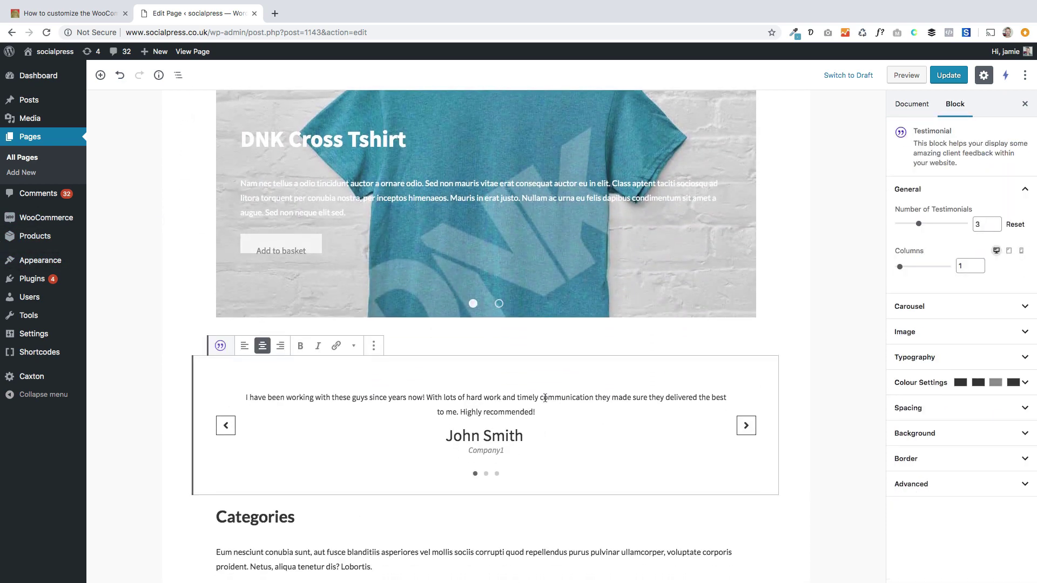
pyautogui.scroll(-2, 259, 298)
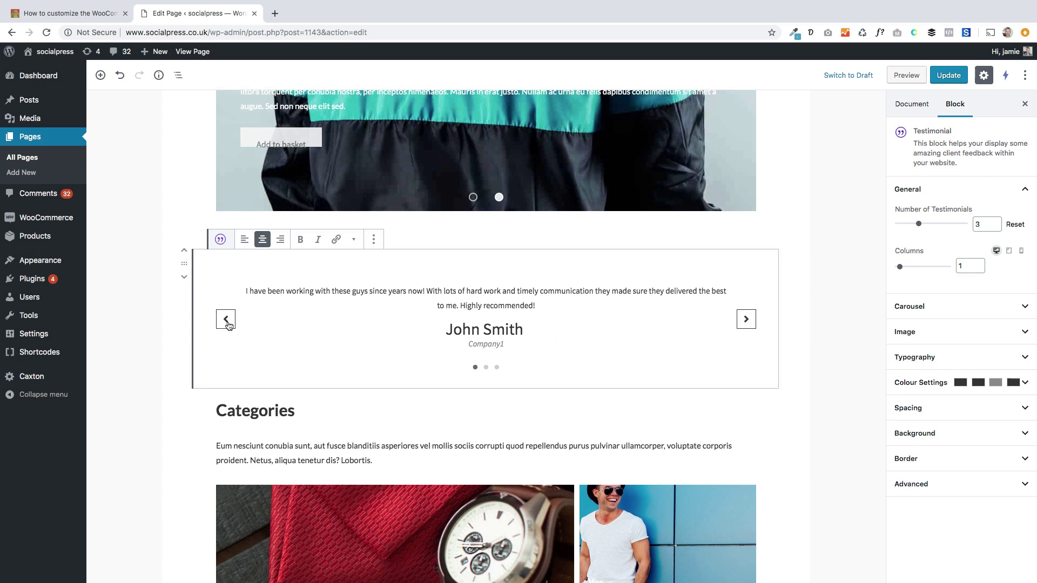
pyautogui.click(141, 334)
pyautogui.scroll(-3, 141, 333)
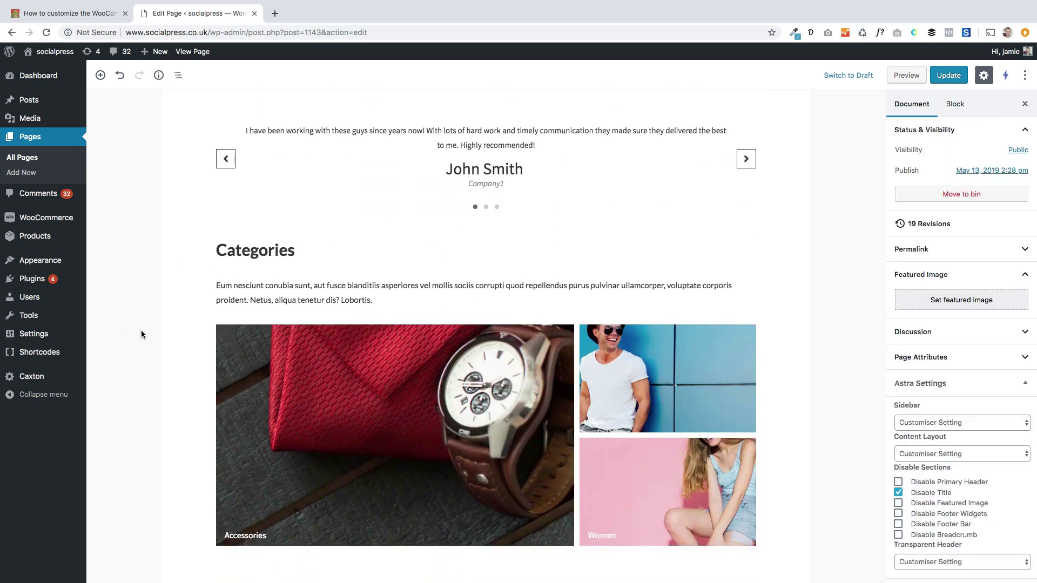
pyautogui.scroll(-2, 141, 333)
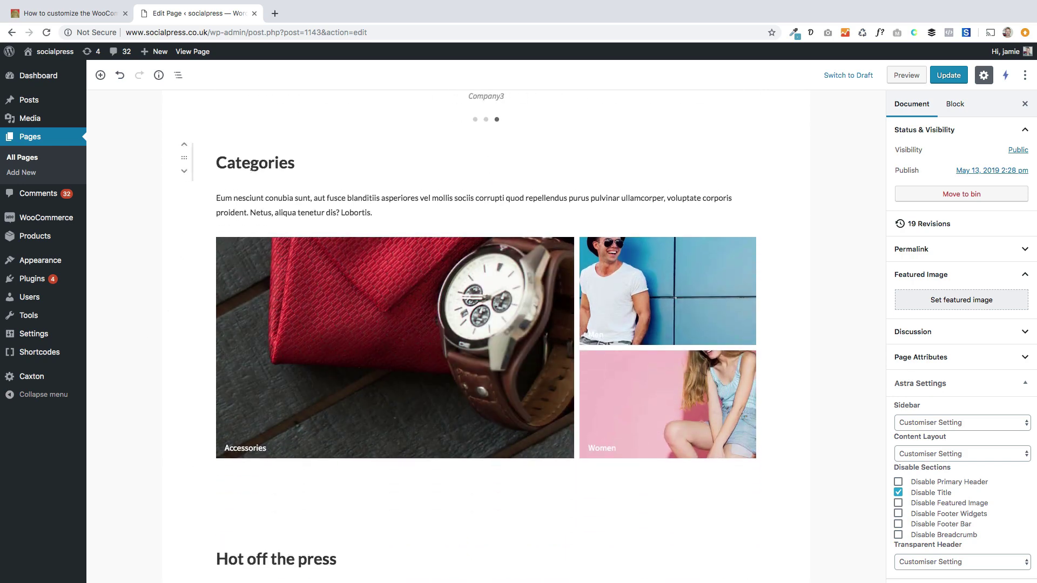
# Select the category image grid and view its category list without changing it
pyautogui.click(253, 165)
pyautogui.click(233, 199)
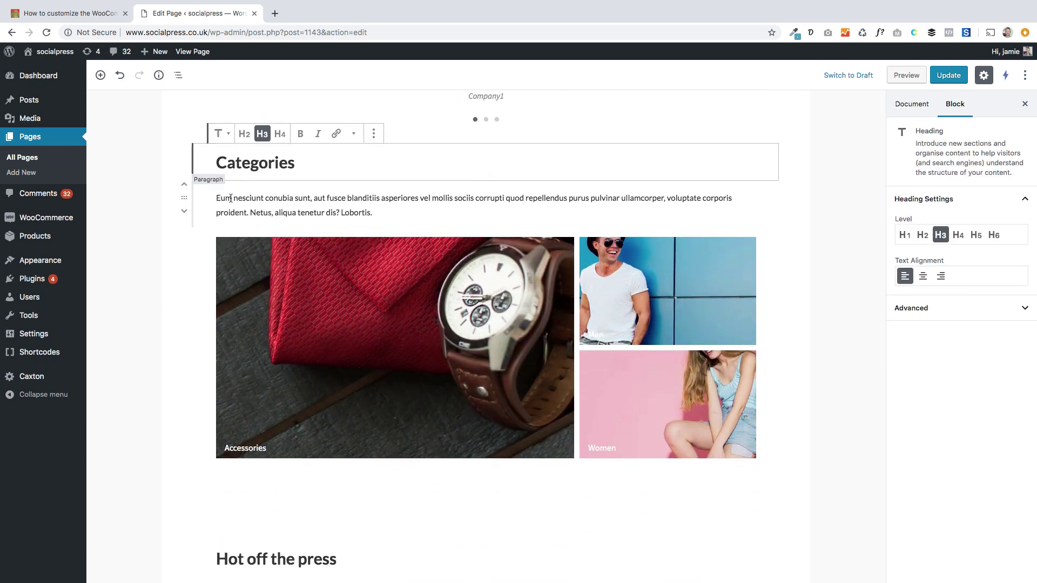
pyautogui.scroll(-2, 240, 296)
pyautogui.click(331, 255)
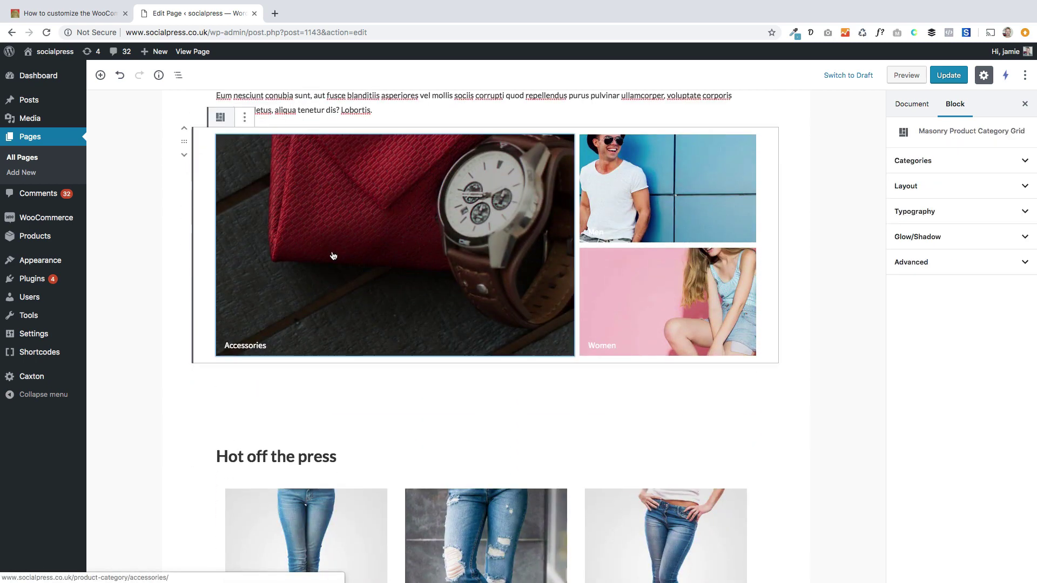
pyautogui.scroll(1, 334, 256)
pyautogui.scroll(-1, 333, 256)
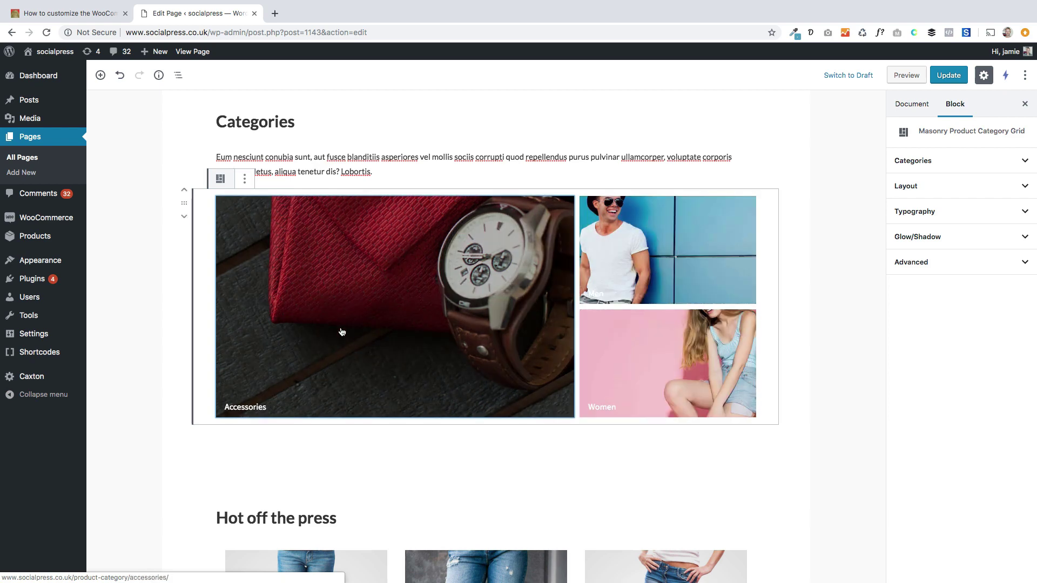
pyautogui.click(929, 161)
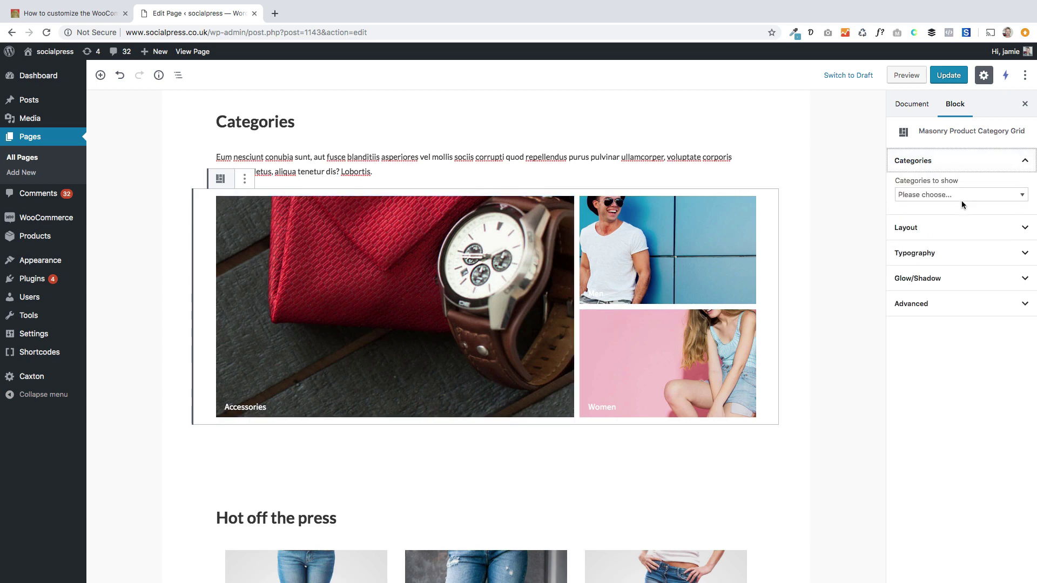
pyautogui.click(963, 196)
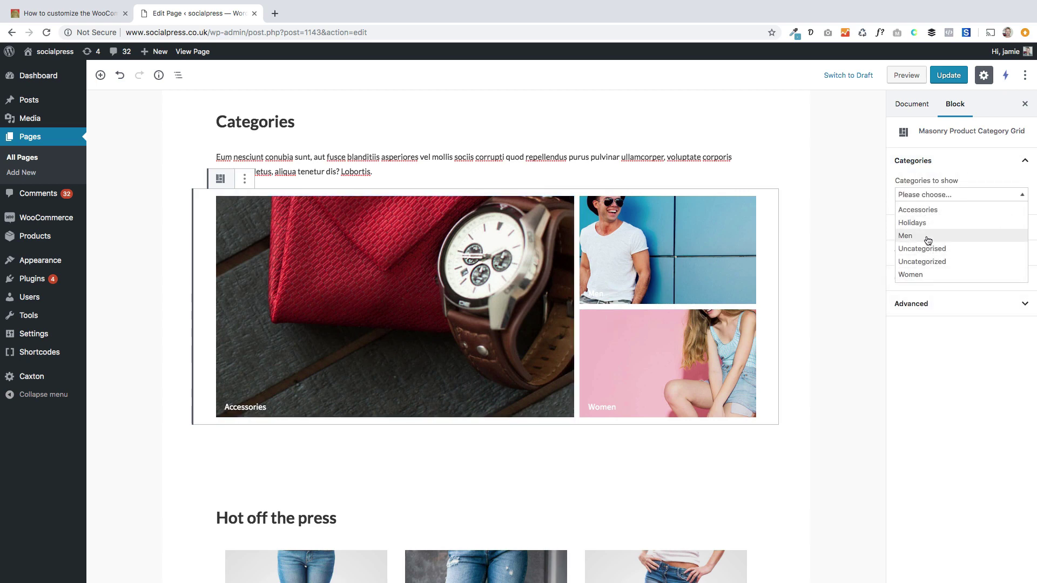
pyautogui.click(133, 329)
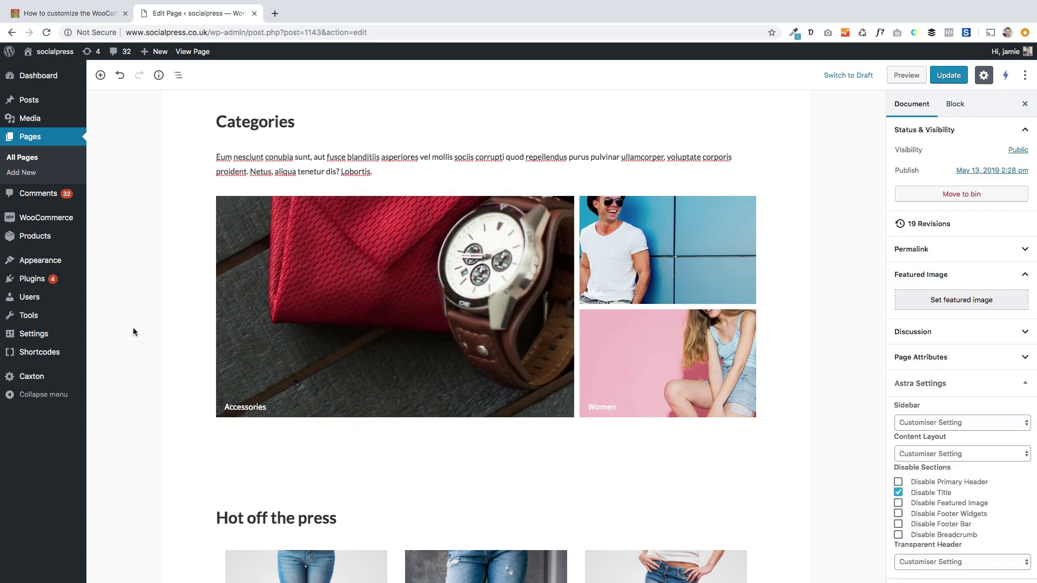
pyautogui.scroll(-3, 133, 327)
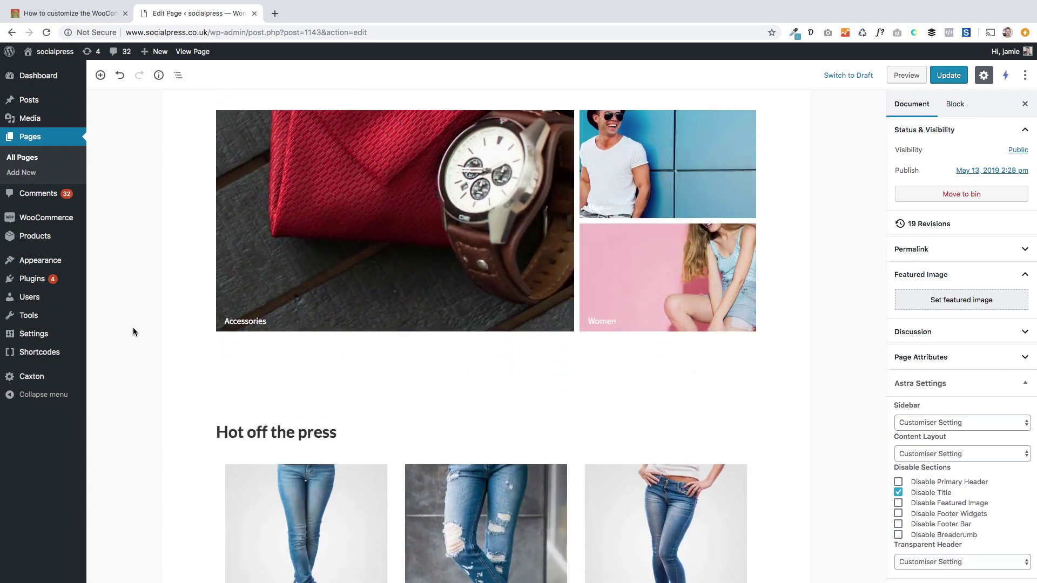
# Set the category grid row height to 280 and grid gap to 0, keeping content width
pyautogui.click(238, 323)
pyautogui.click(941, 187)
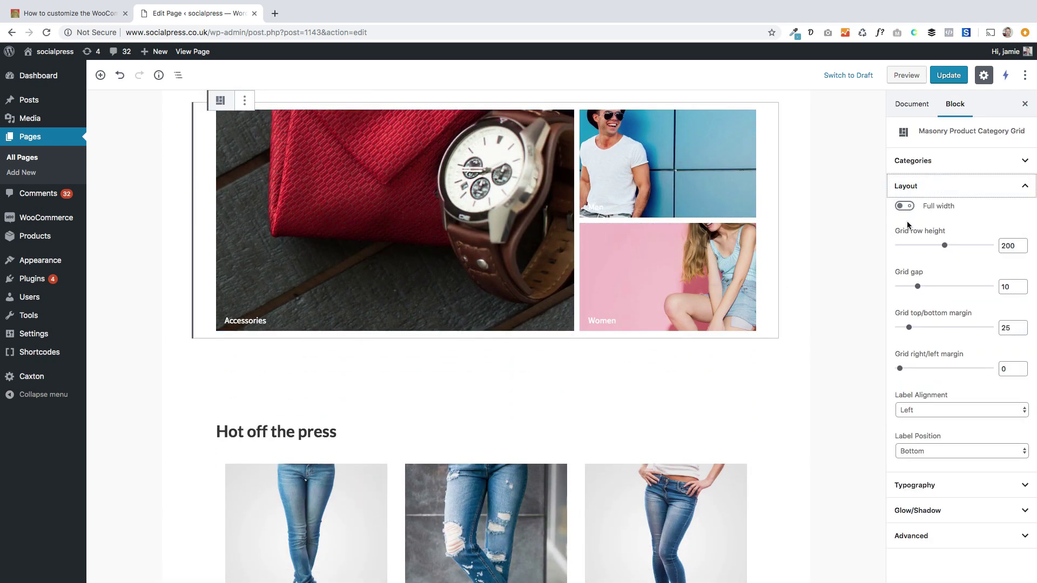
pyautogui.click(901, 207)
pyautogui.scroll(2, 881, 222)
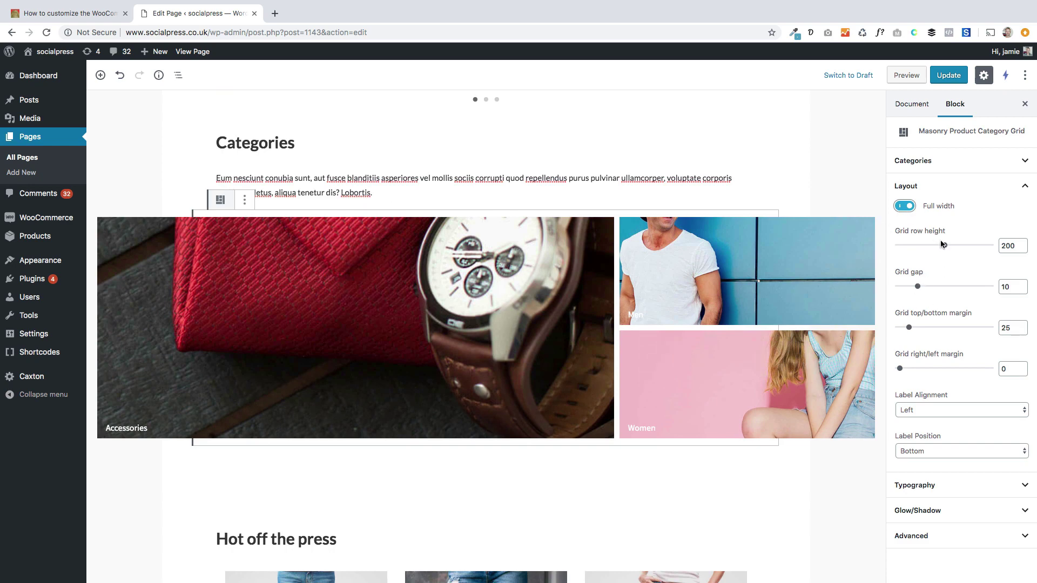
pyautogui.moveTo(941, 245); pyautogui.dragTo(970, 245)
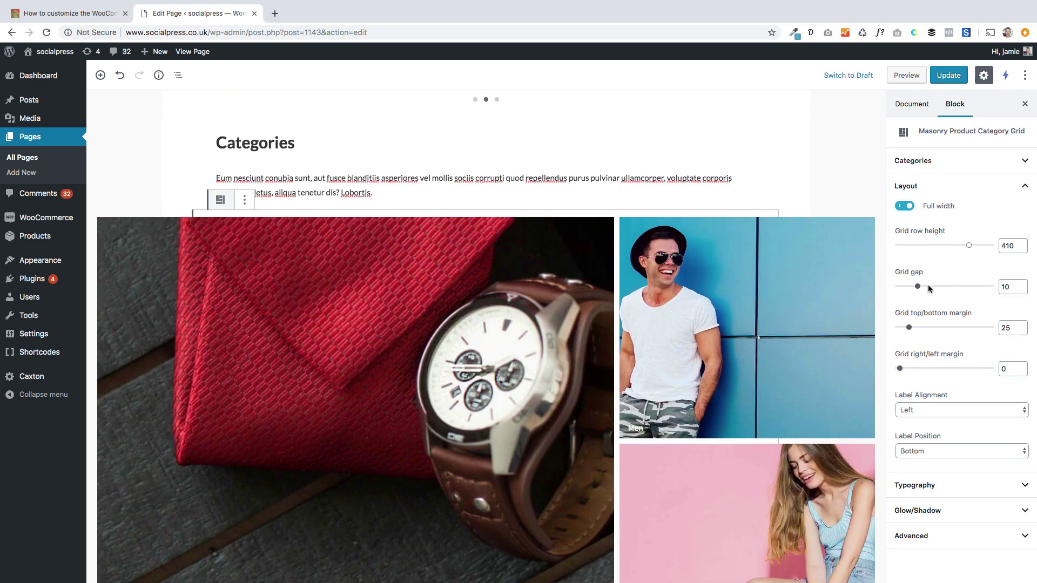
pyautogui.moveTo(918, 287); pyautogui.dragTo(889, 288)
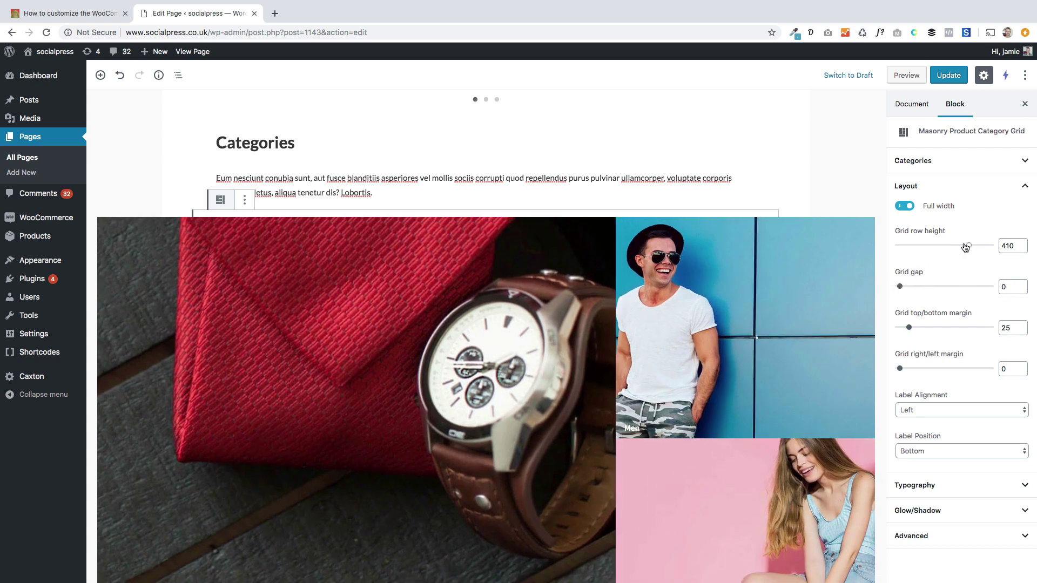
pyautogui.moveTo(966, 247); pyautogui.dragTo(940, 245)
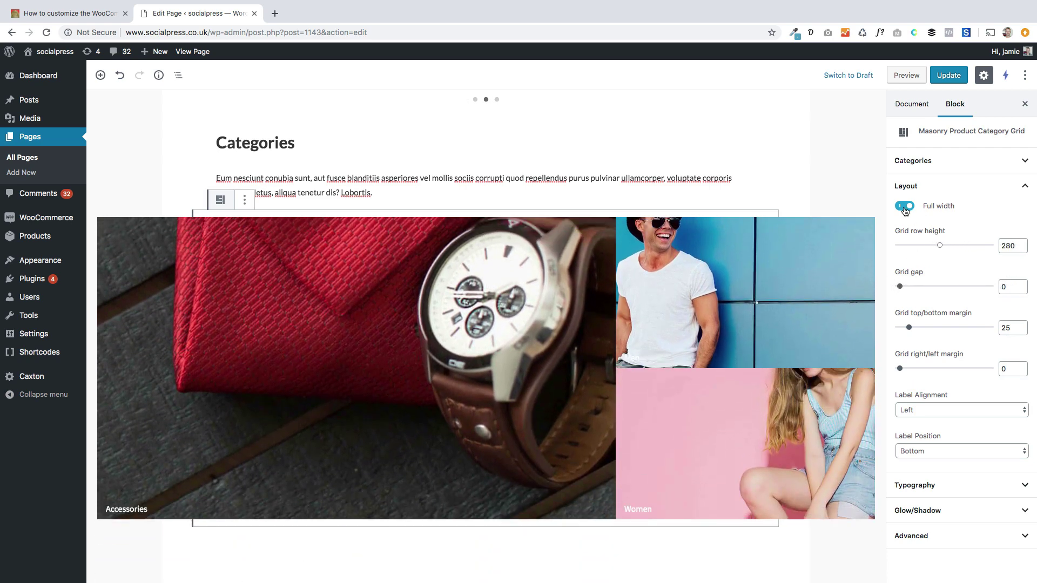
pyautogui.click(905, 208)
# Centre the Accessories, Men and Women labels and raise their font size to 20
pyautogui.click(924, 412)
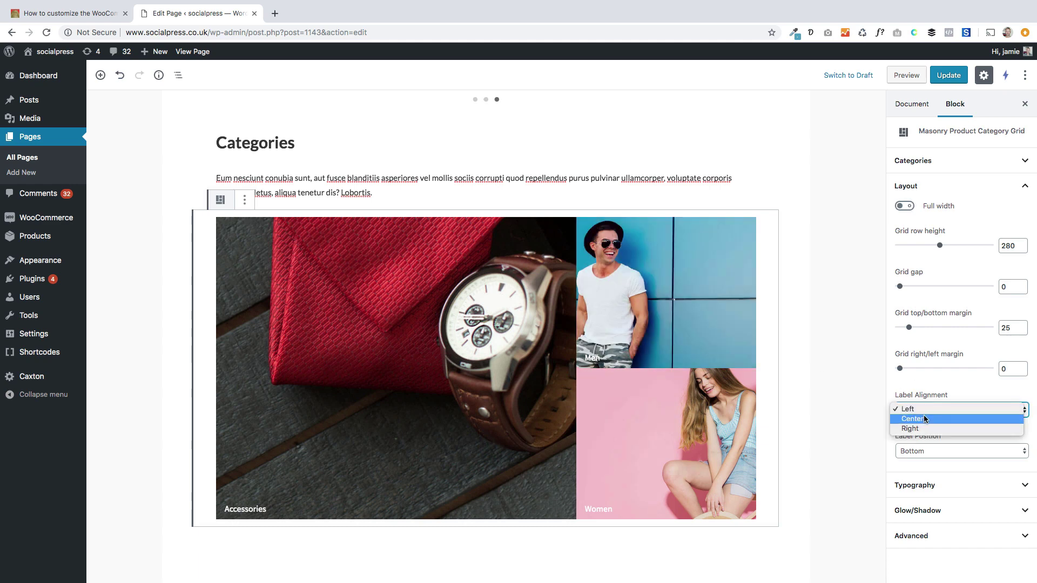
pyautogui.click(916, 421)
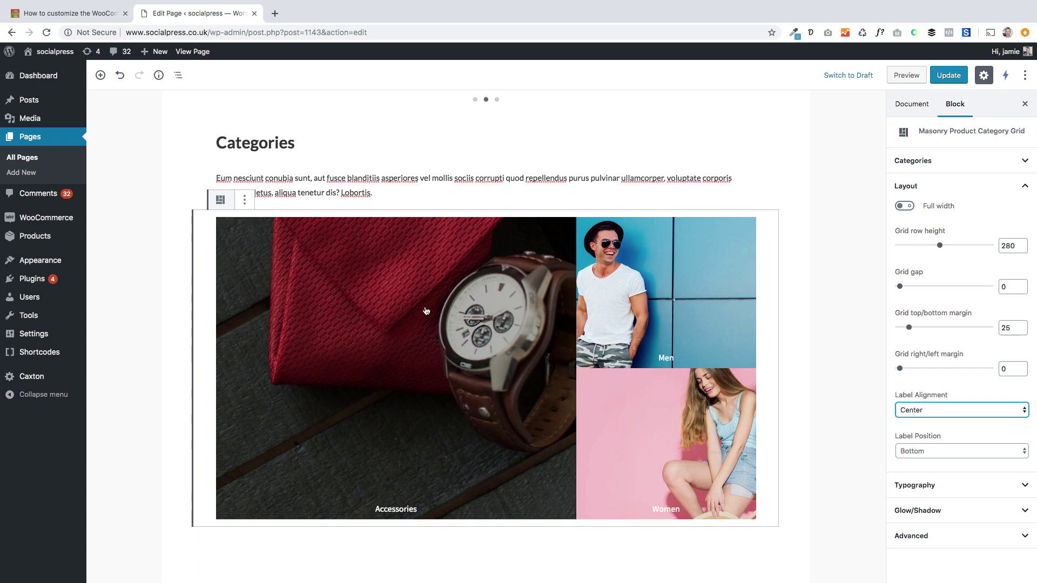
pyautogui.click(927, 485)
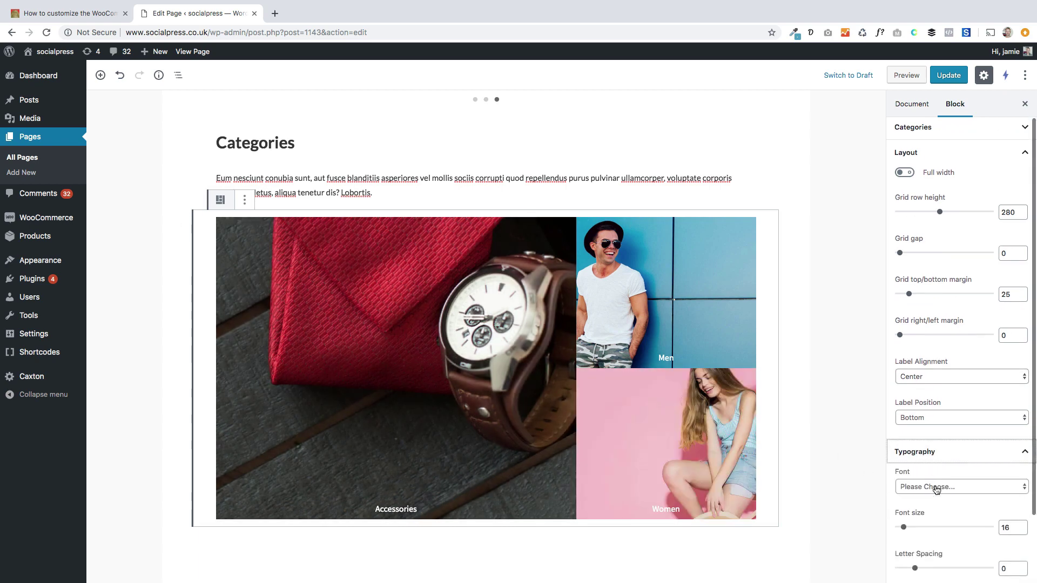
pyautogui.moveTo(901, 530)
pyautogui.mouseDown()
pyautogui.moveTo(924, 530)
pyautogui.moveTo(905, 530)
pyautogui.mouseUp()
pyautogui.scroll(-8, 177, 278)
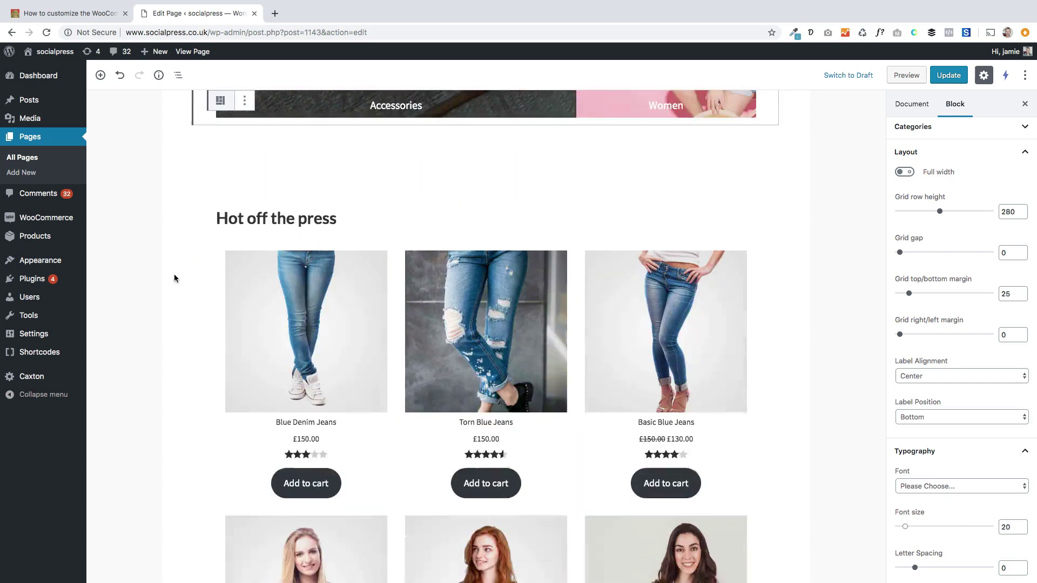
pyautogui.click(260, 279)
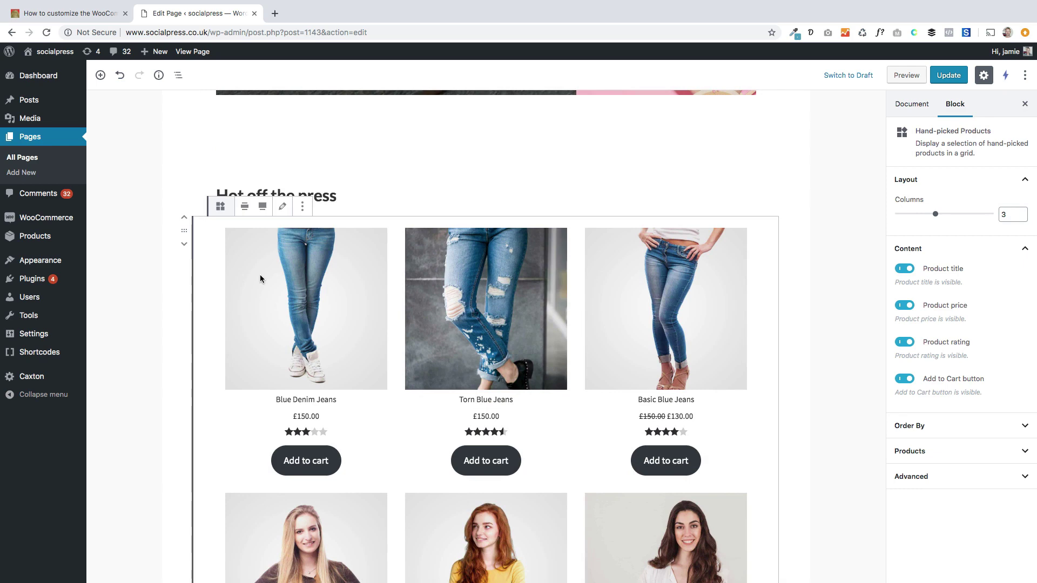
pyautogui.scroll(-2, 260, 278)
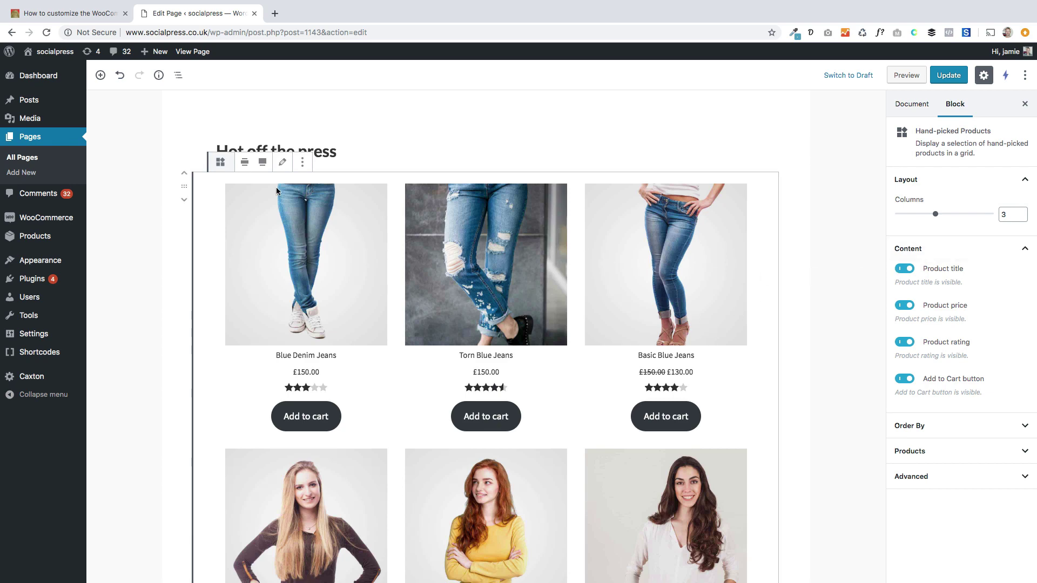
pyautogui.click(282, 162)
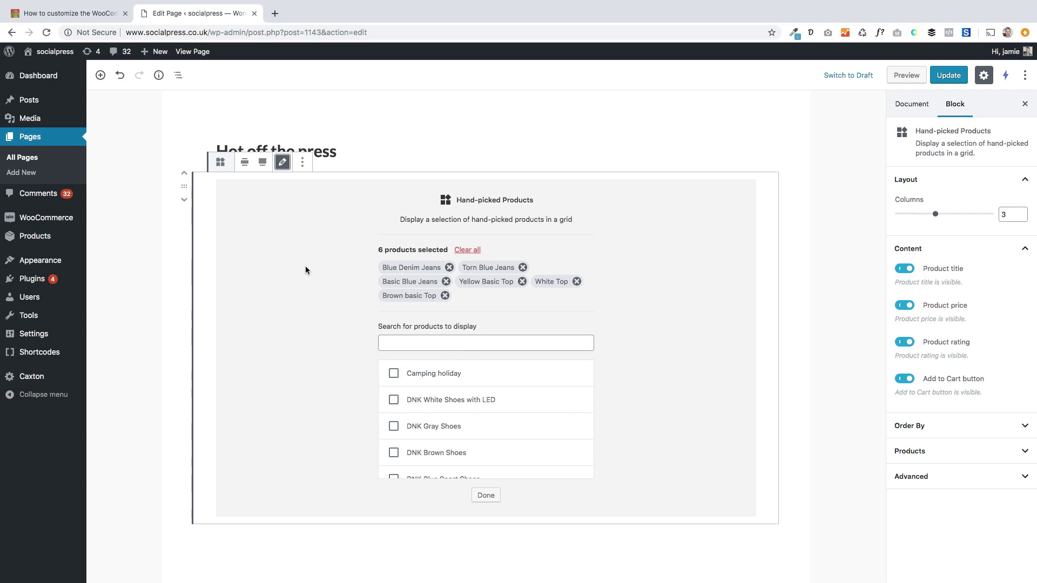
pyautogui.click(177, 290)
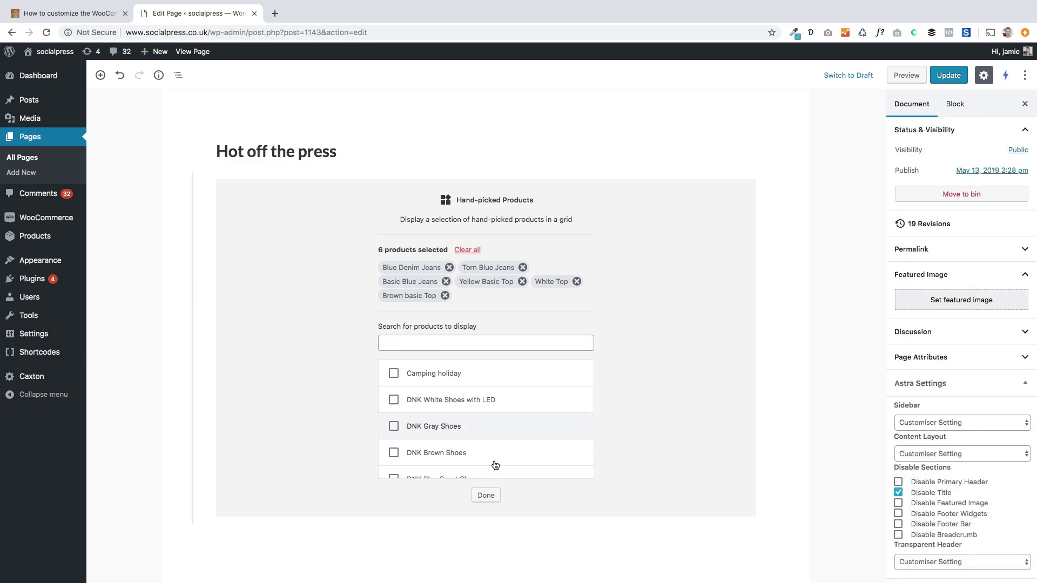
pyautogui.click(486, 495)
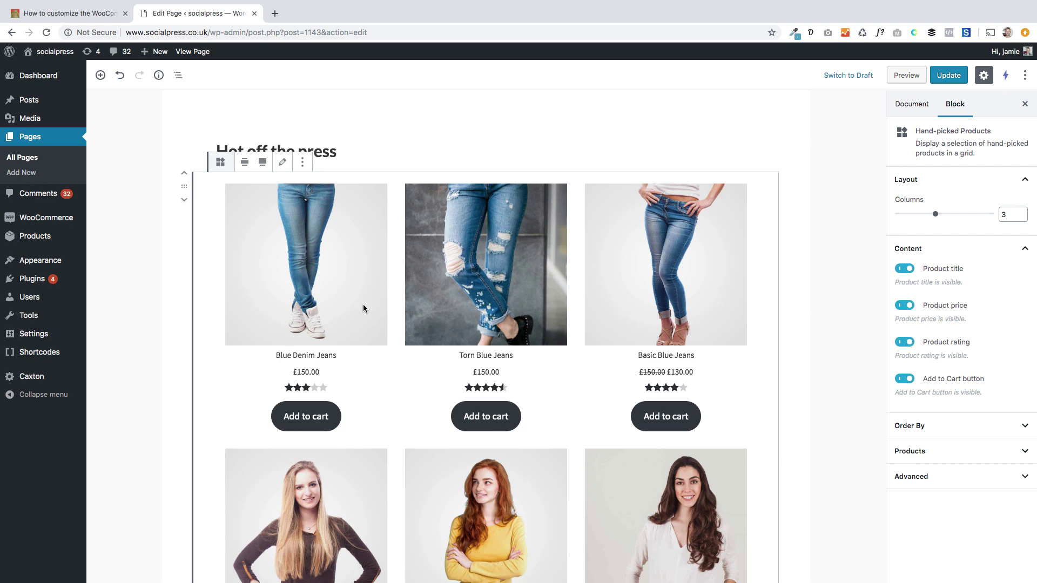
pyautogui.scroll(-6, 363, 308)
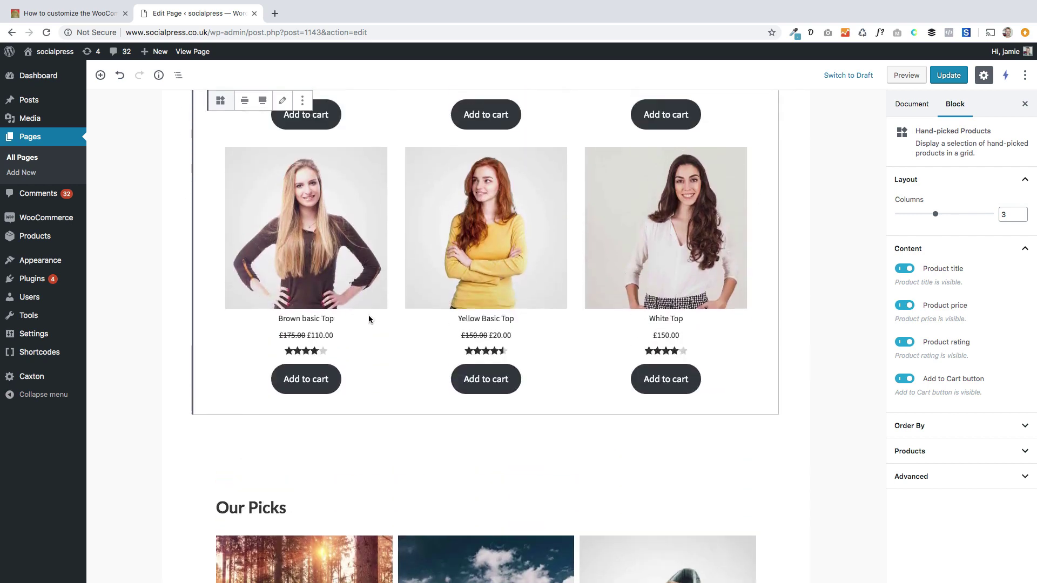
pyautogui.scroll(2, 529, 279)
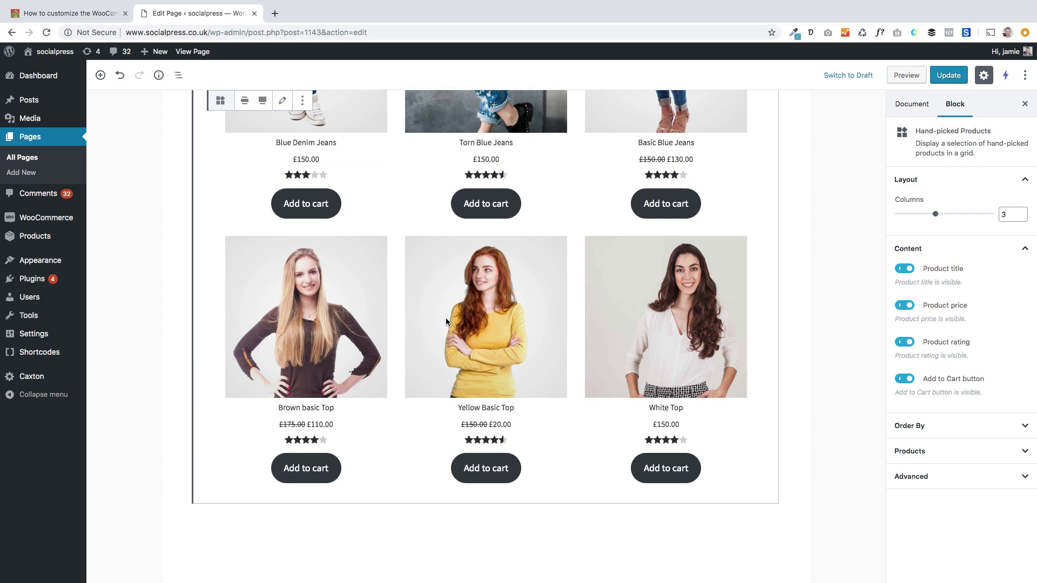
pyautogui.scroll(-4, 505, 336)
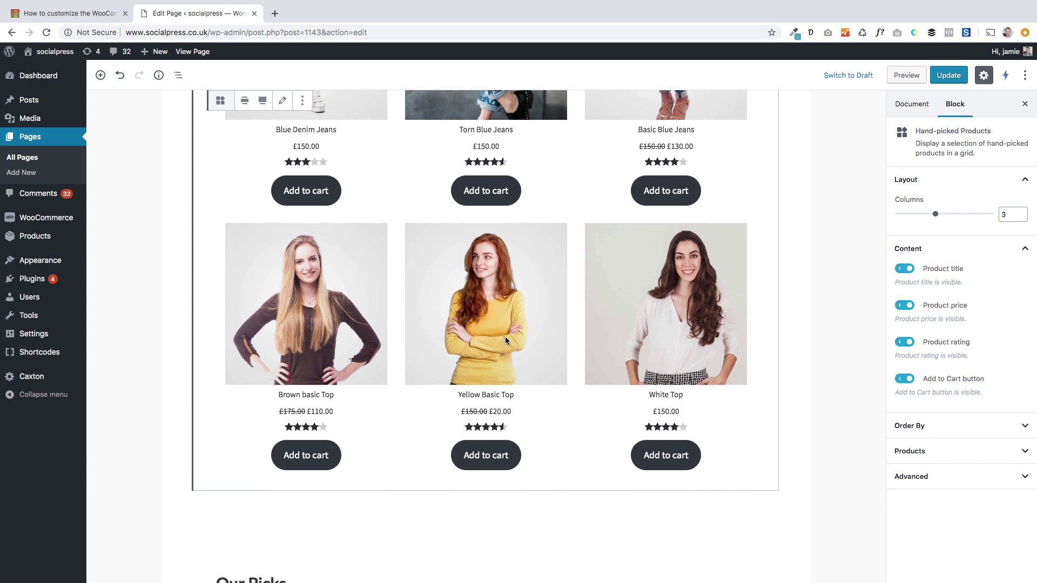
pyautogui.scroll(2, 557, 303)
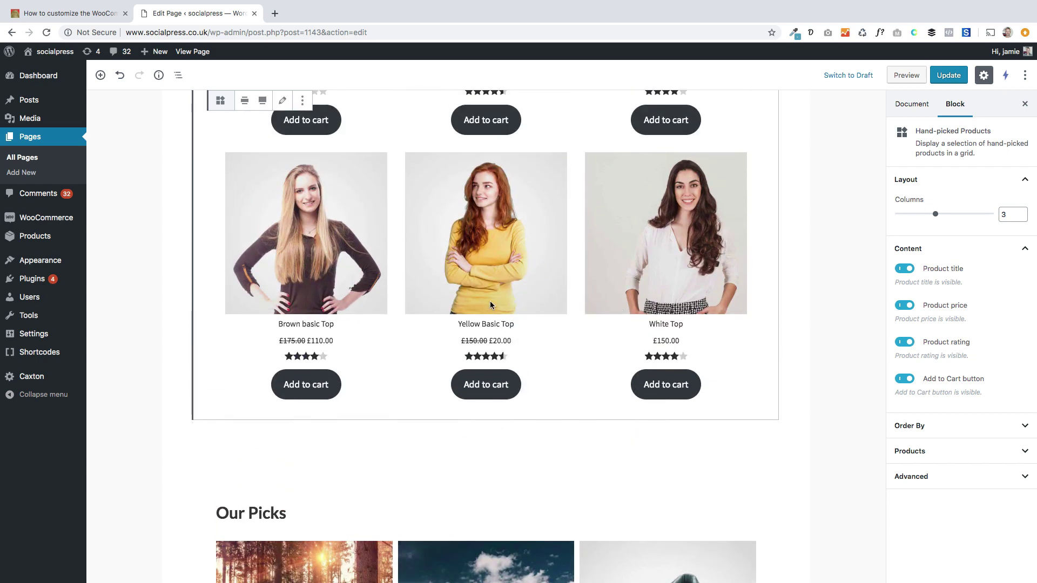
pyautogui.scroll(-7, 490, 305)
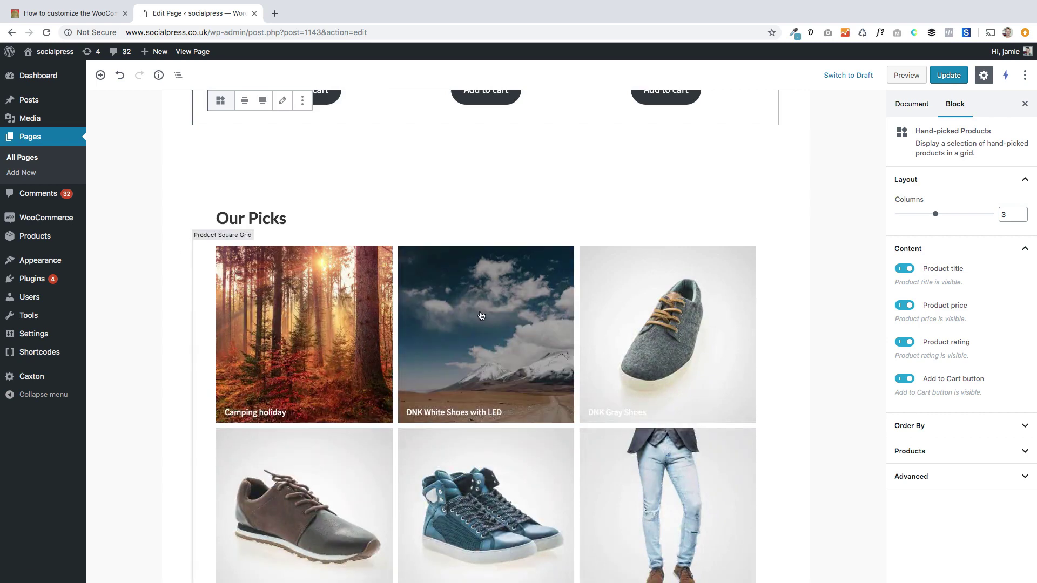
# Set the Our Picks Product Square Grid gap to 0 and centre its labels
pyautogui.scroll(-3, 481, 316)
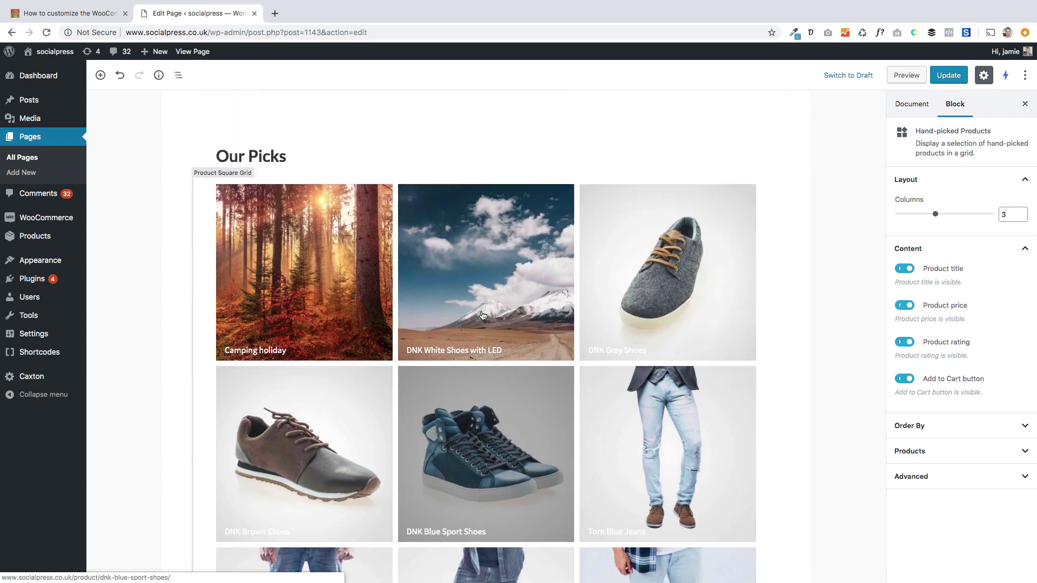
pyautogui.click(335, 281)
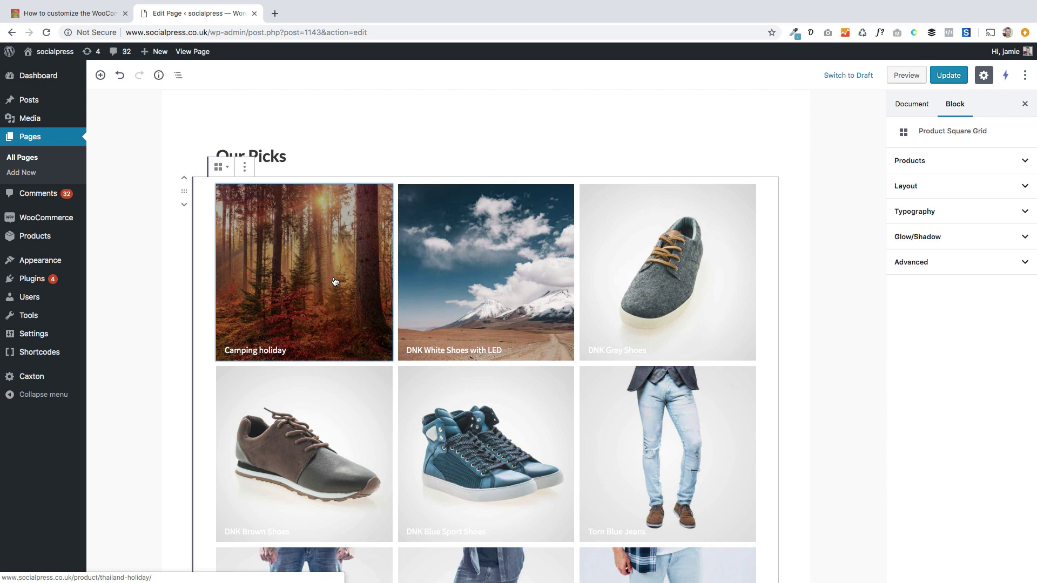
pyautogui.scroll(-1, 335, 282)
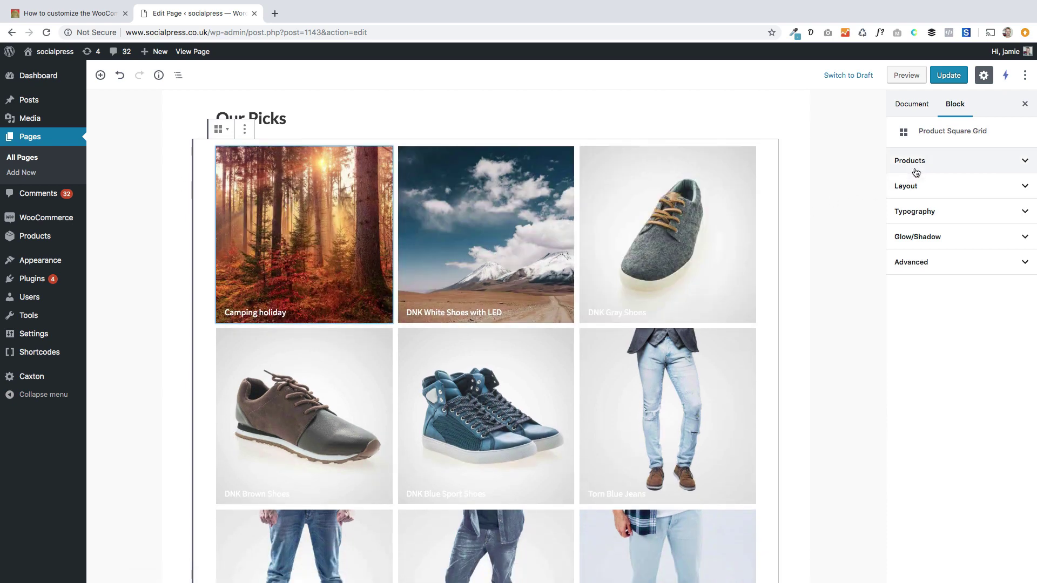
pyautogui.click(921, 189)
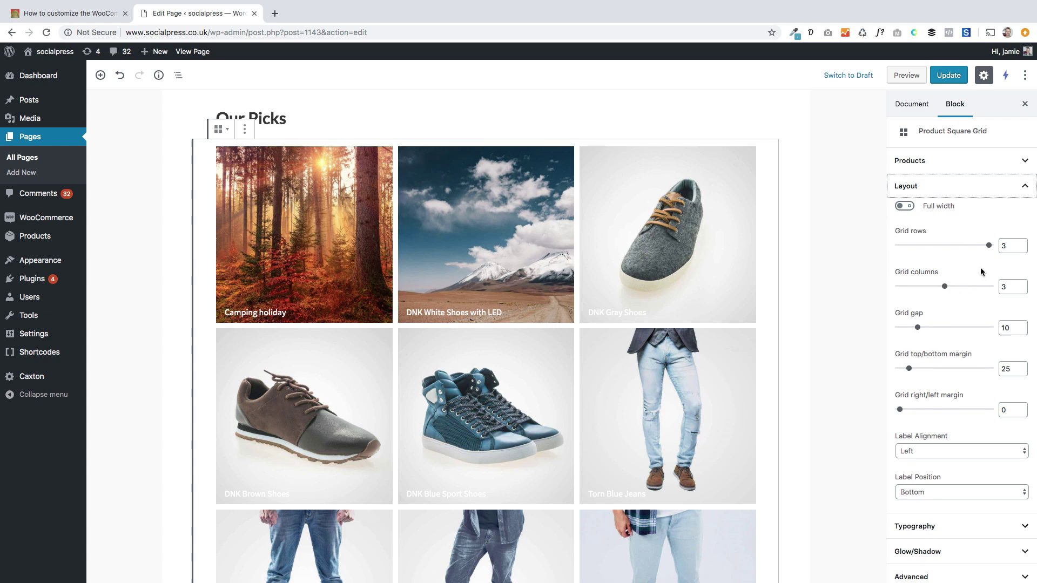
pyautogui.moveTo(918, 330)
pyautogui.mouseDown()
pyautogui.moveTo(937, 327)
pyautogui.moveTo(899, 334)
pyautogui.mouseUp()
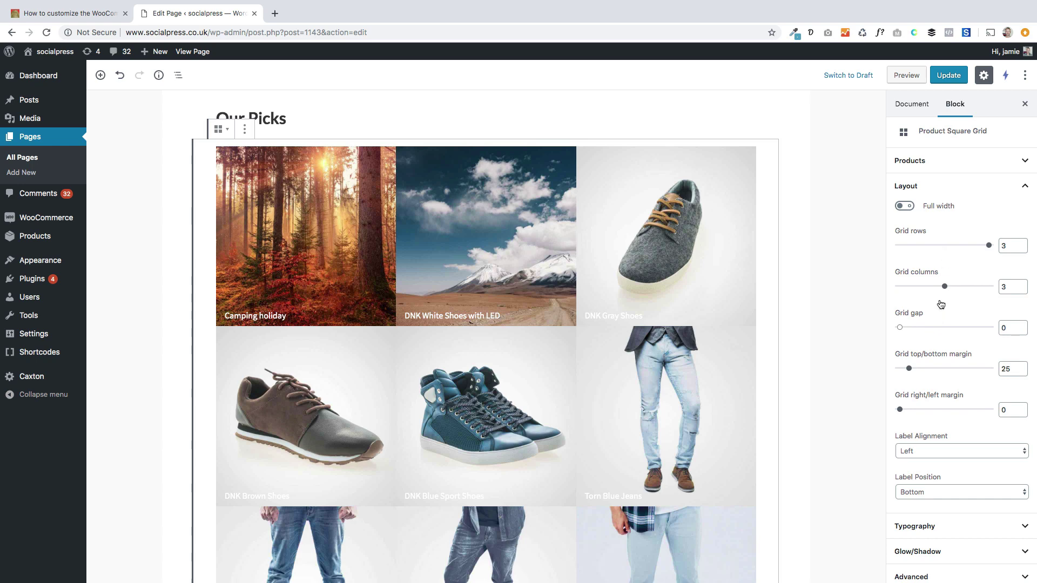
pyautogui.click(936, 456)
pyautogui.click(935, 462)
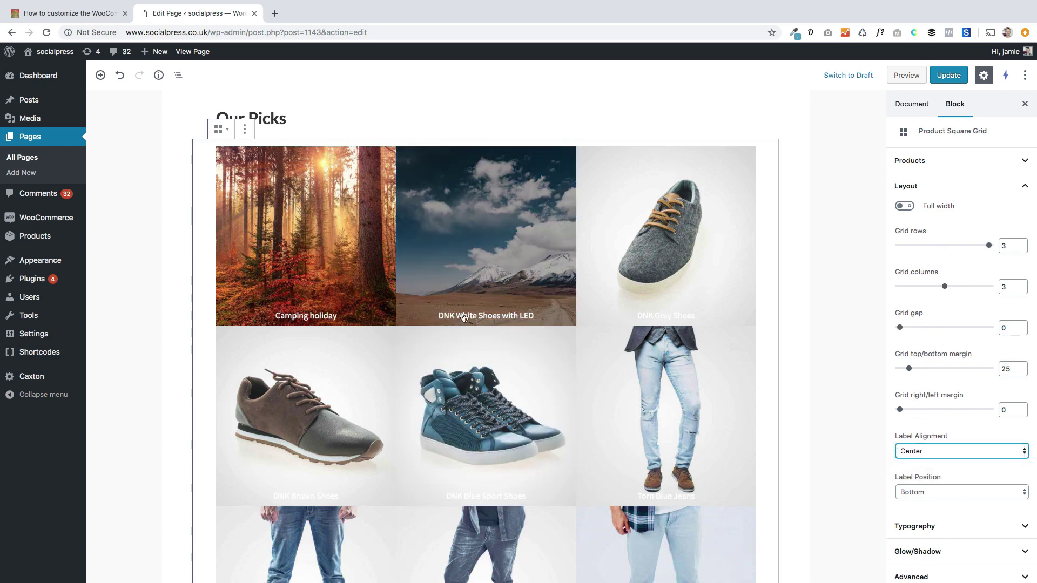
pyautogui.scroll(-10, 389, 241)
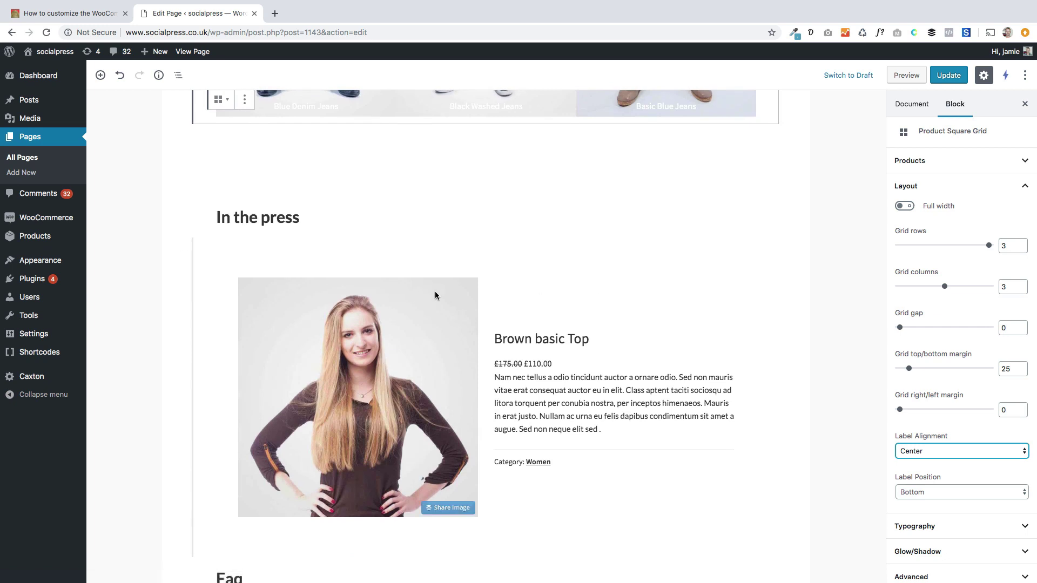
# Select the Brown basic Top Single Product block, keeping its content position Right
pyautogui.click(270, 216)
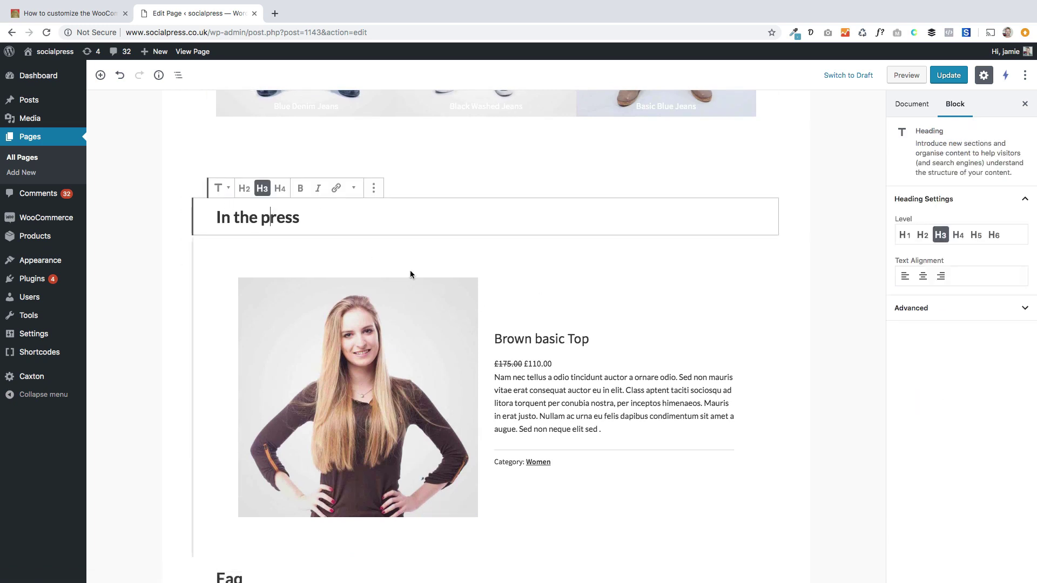
pyautogui.click(697, 329)
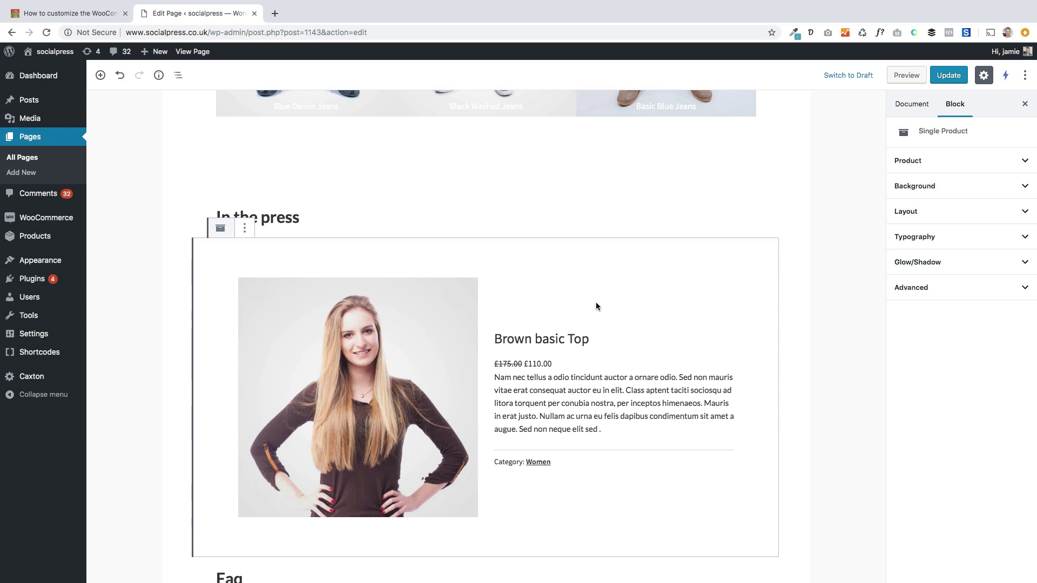
pyautogui.click(922, 161)
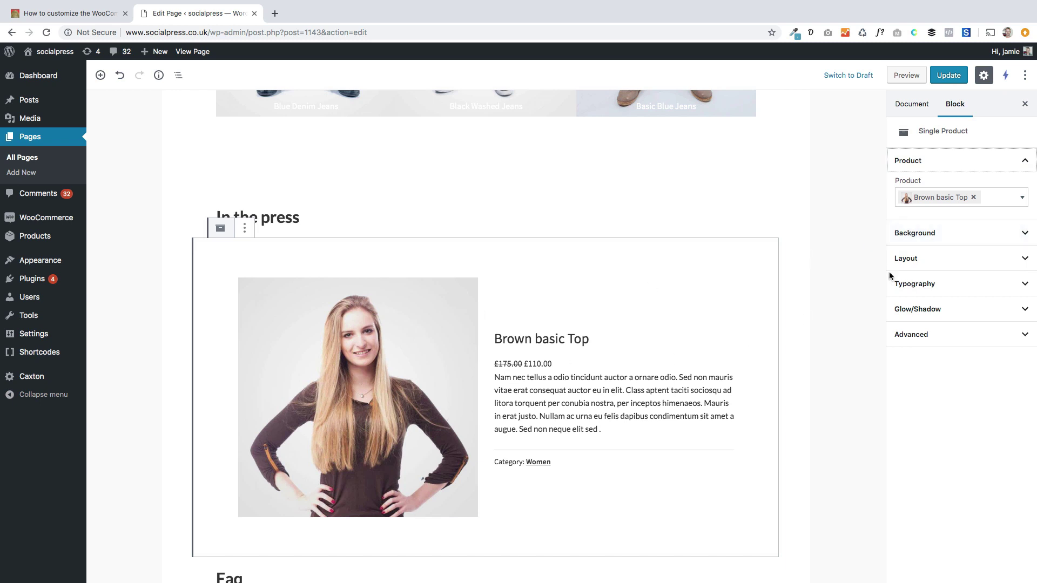
pyautogui.click(935, 234)
pyautogui.click(938, 236)
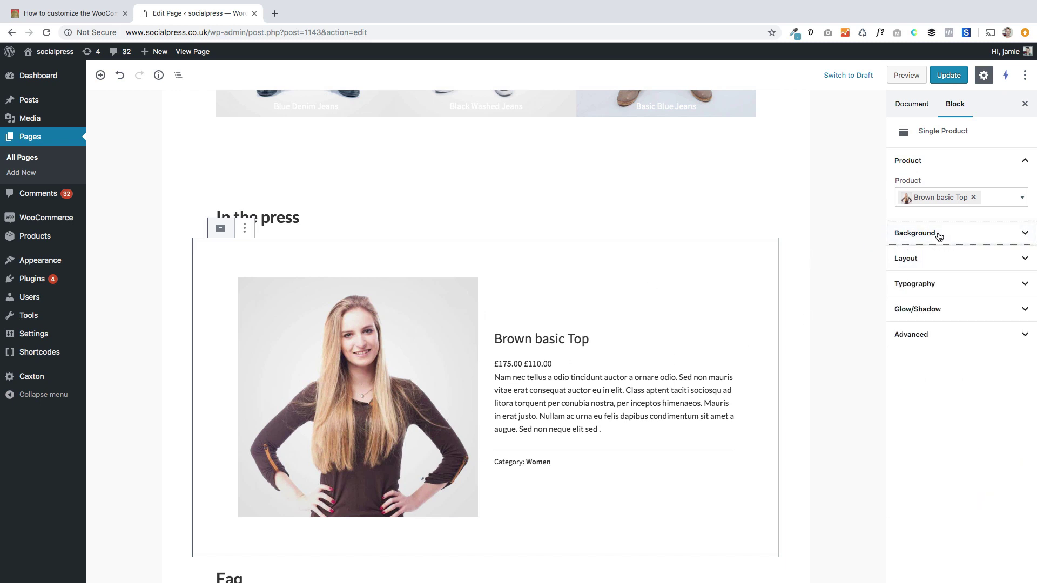
pyautogui.click(944, 265)
pyautogui.click(944, 387)
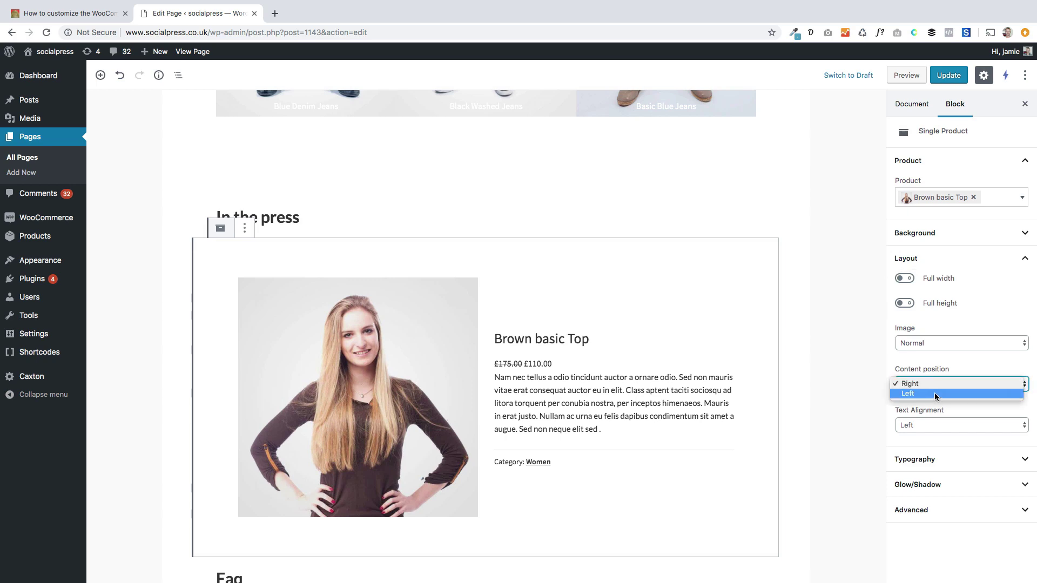
pyautogui.click(936, 399)
pyautogui.click(936, 385)
pyautogui.click(932, 382)
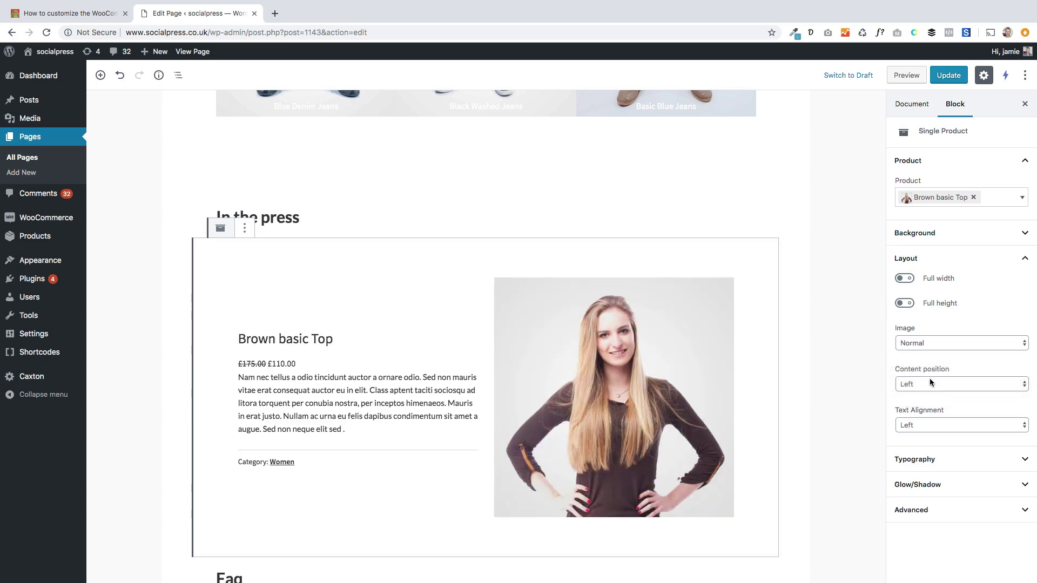
# Set the featured product's image size to Large
pyautogui.click(929, 378)
pyautogui.click(929, 374)
pyautogui.click(932, 344)
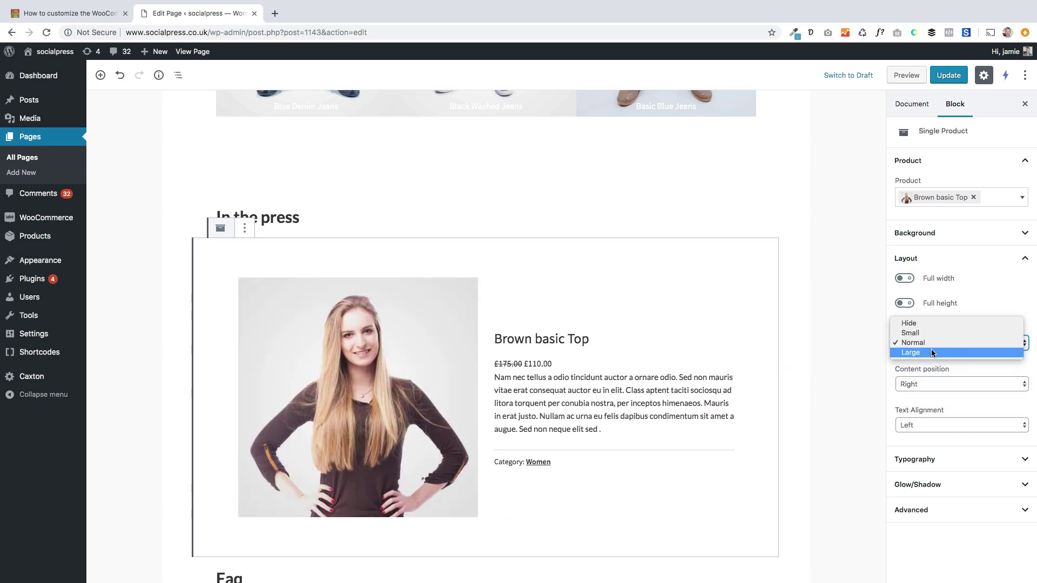
pyautogui.click(931, 352)
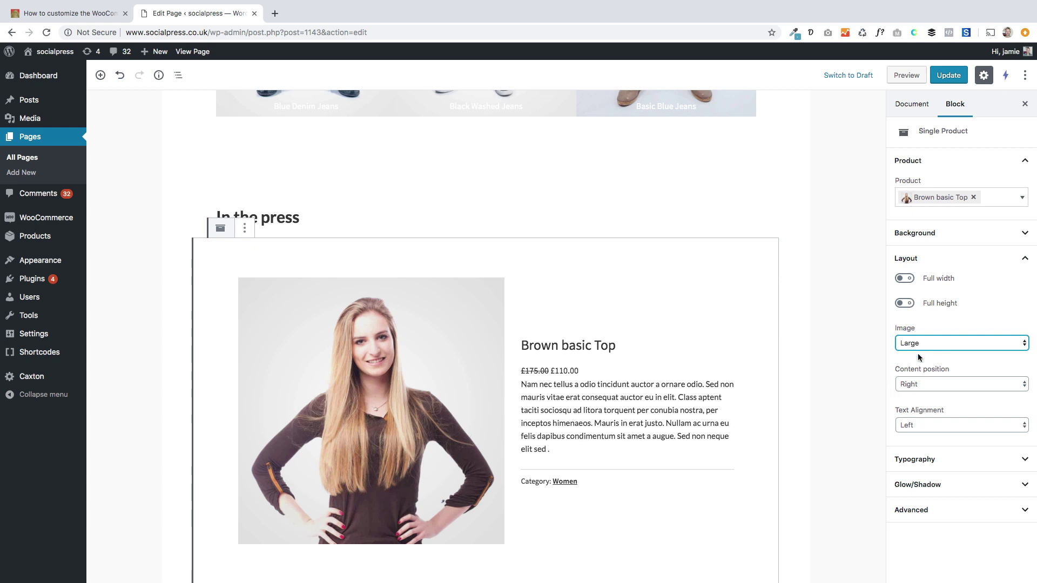
pyautogui.click(919, 344)
pyautogui.click(918, 308)
pyautogui.click(922, 342)
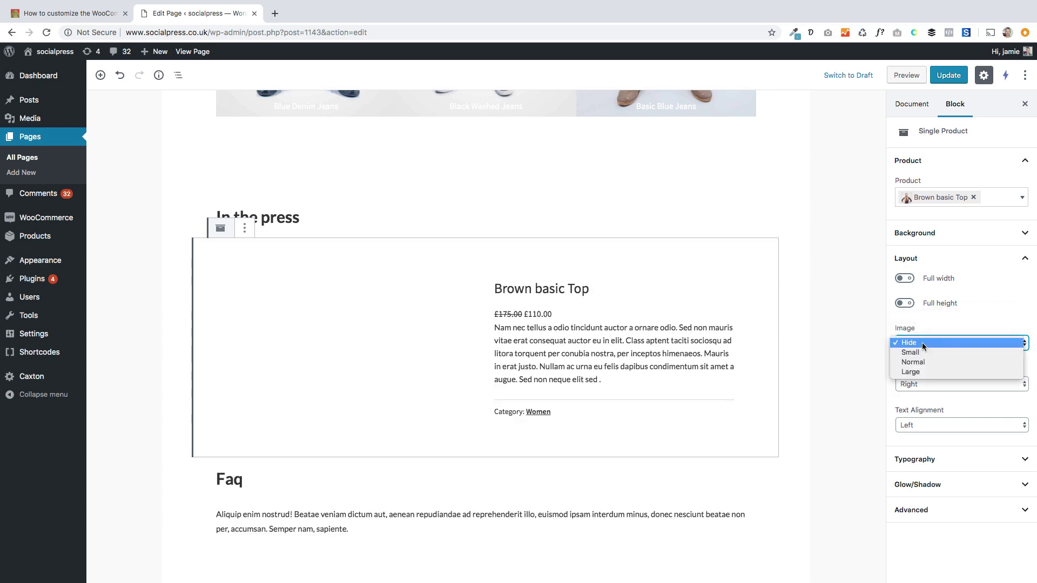
pyautogui.click(912, 372)
pyautogui.scroll(-3, 579, 344)
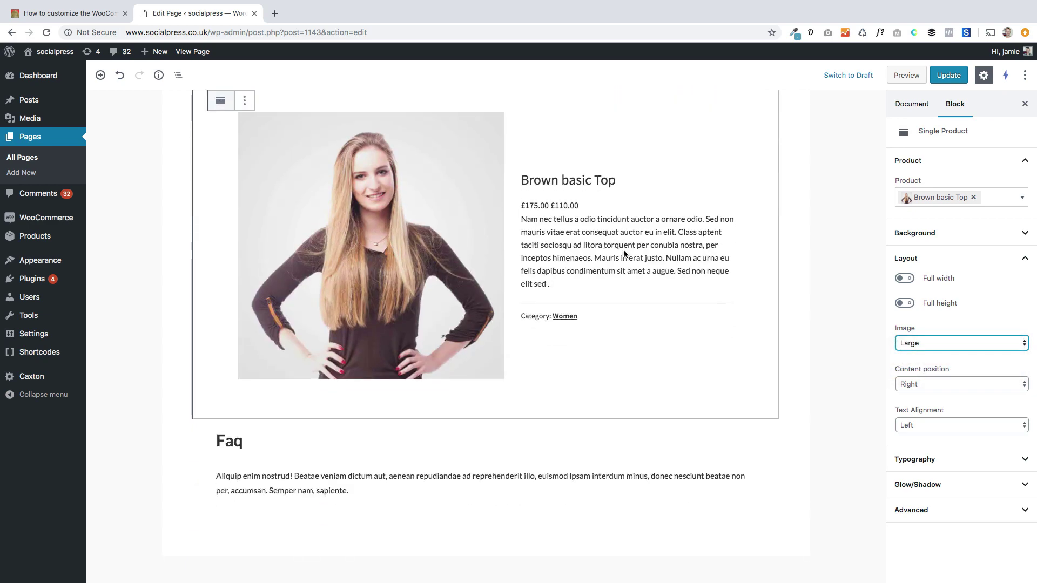
# Check the Faq heading and paragraph, then save the page with Update
pyautogui.click(235, 441)
pyautogui.click(259, 466)
pyautogui.click(449, 456)
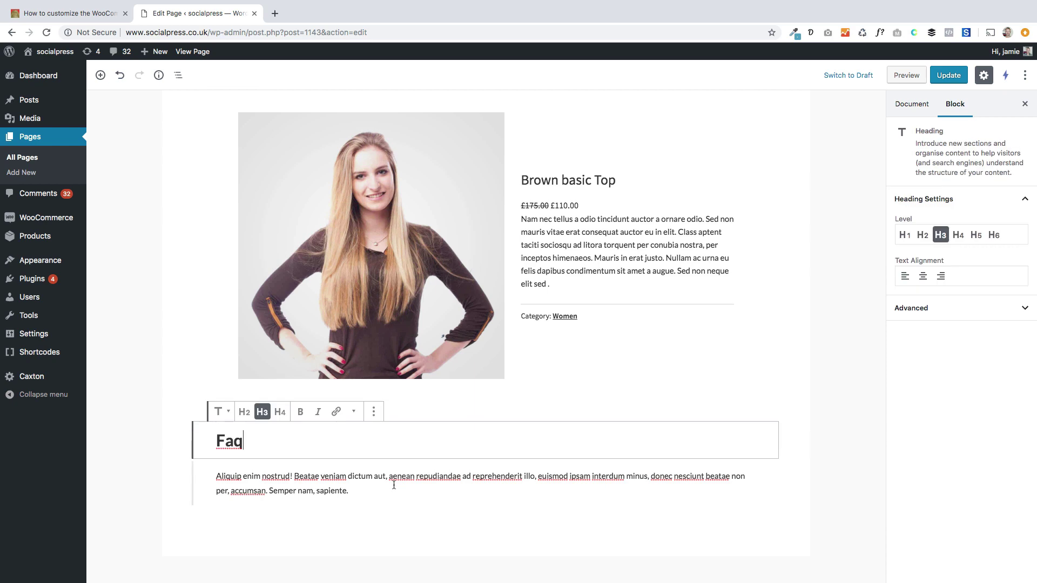
pyautogui.click(395, 484)
pyautogui.scroll(10, 568, 434)
pyautogui.click(942, 75)
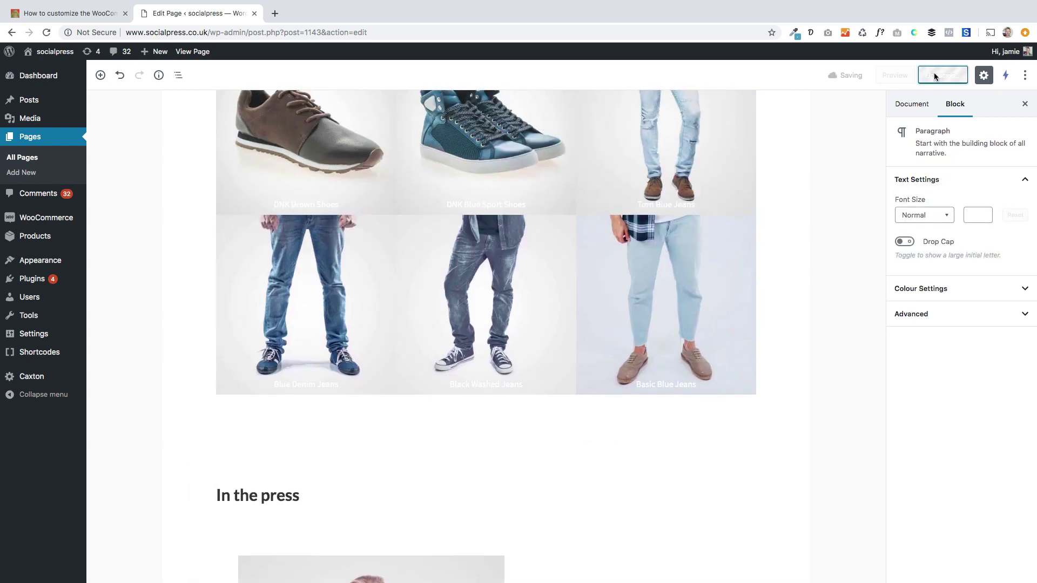
# View the live shop page and scroll through its updated sections
pyautogui.click(186, 54)
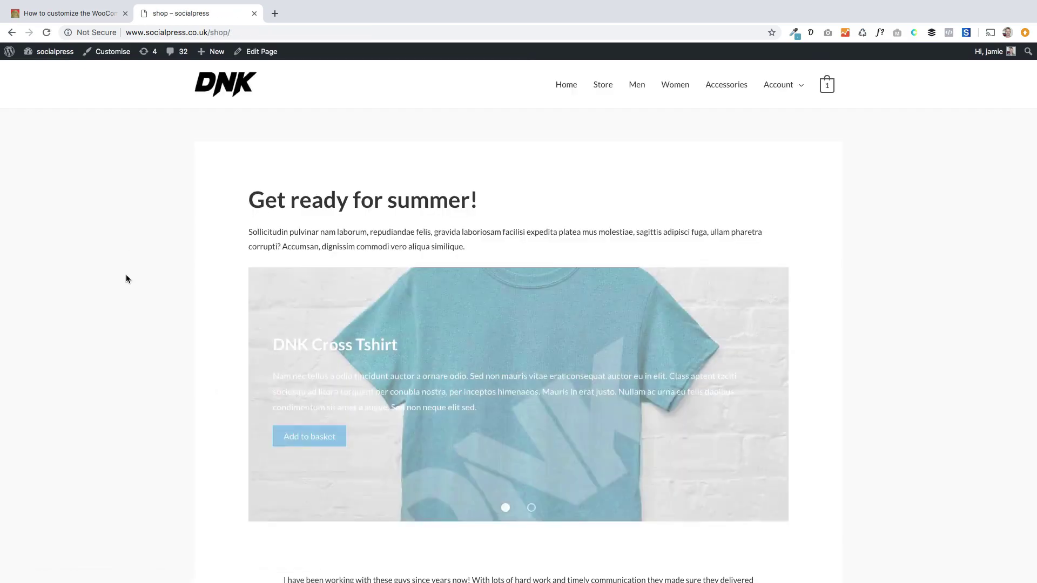
pyautogui.scroll(-3, 126, 275)
pyautogui.scroll(-9, 127, 279)
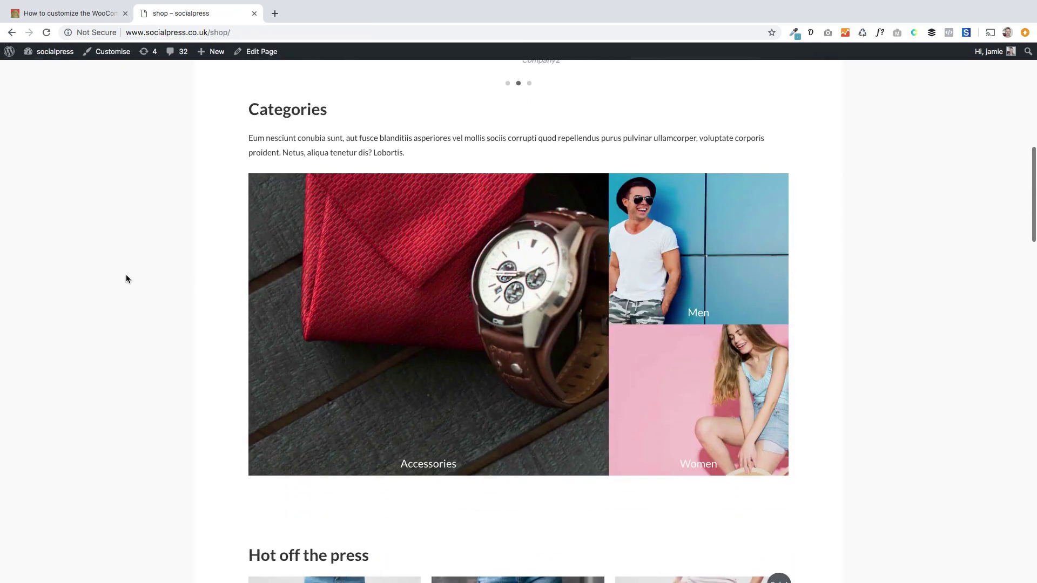
pyautogui.scroll(-7, 126, 279)
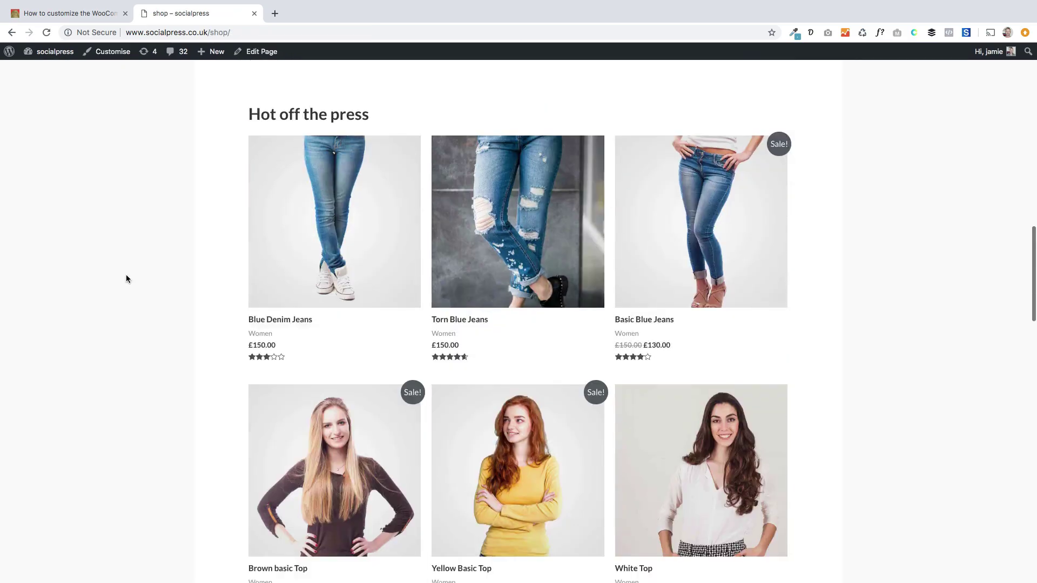
pyautogui.scroll(-3, 126, 275)
pyautogui.scroll(20, 127, 276)
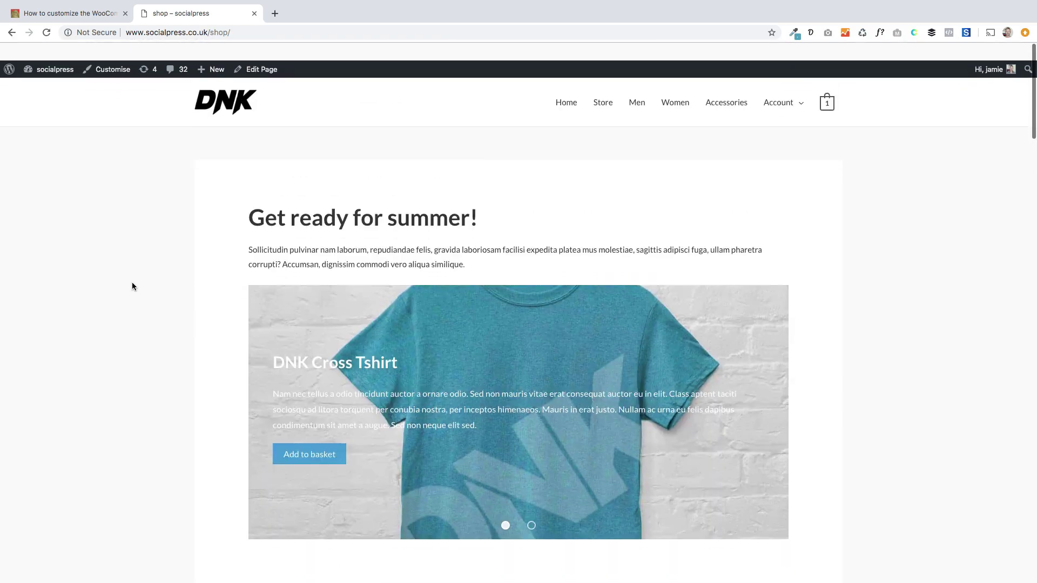